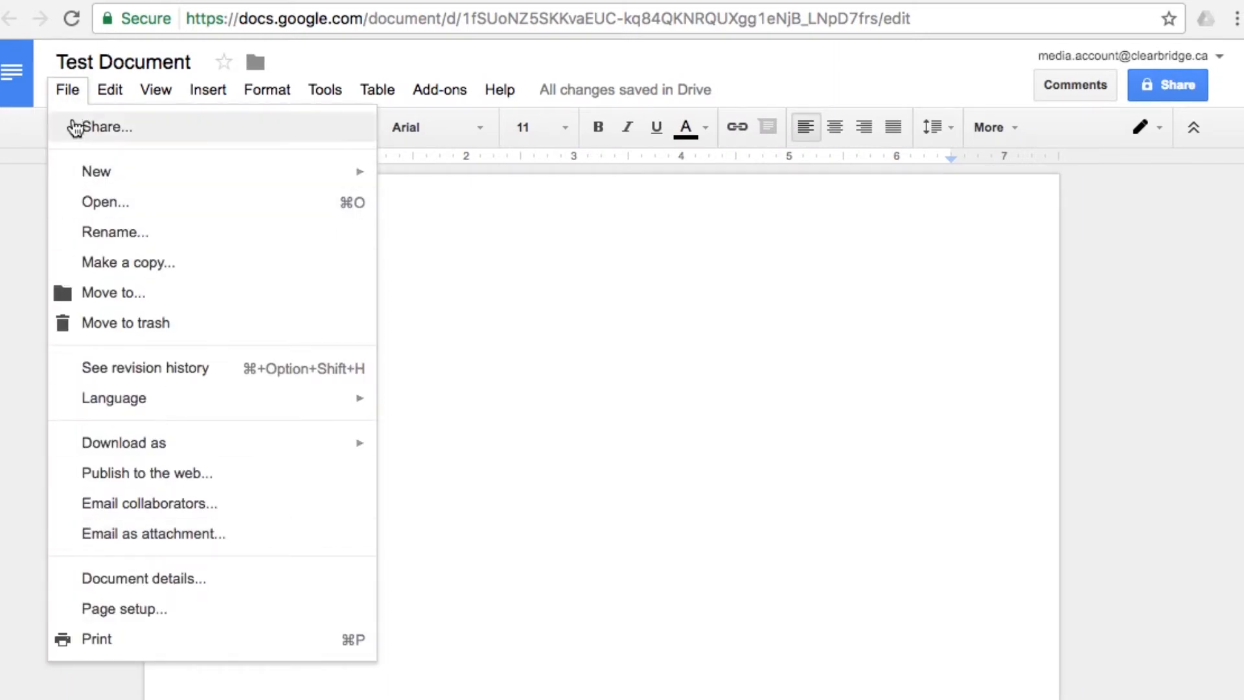
# Start emailing the document as a PDF attachment and enter the recipient's e-mail address
pyautogui.click(201, 548)
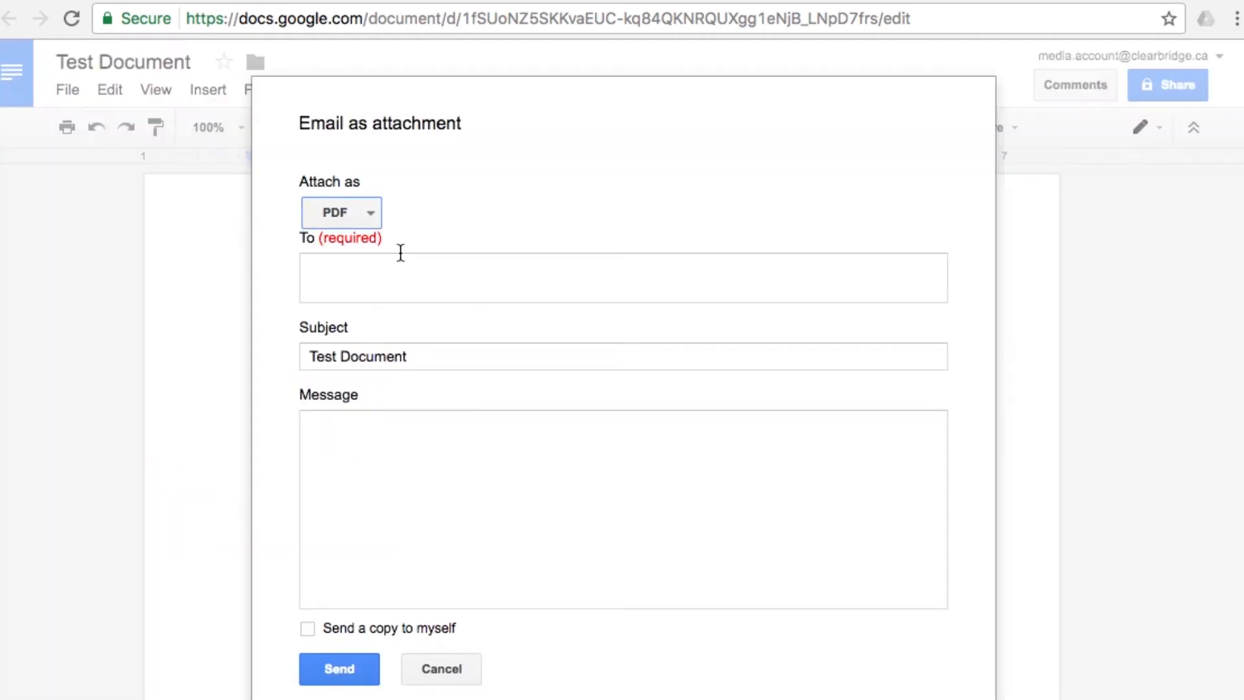
pyautogui.click(342, 215)
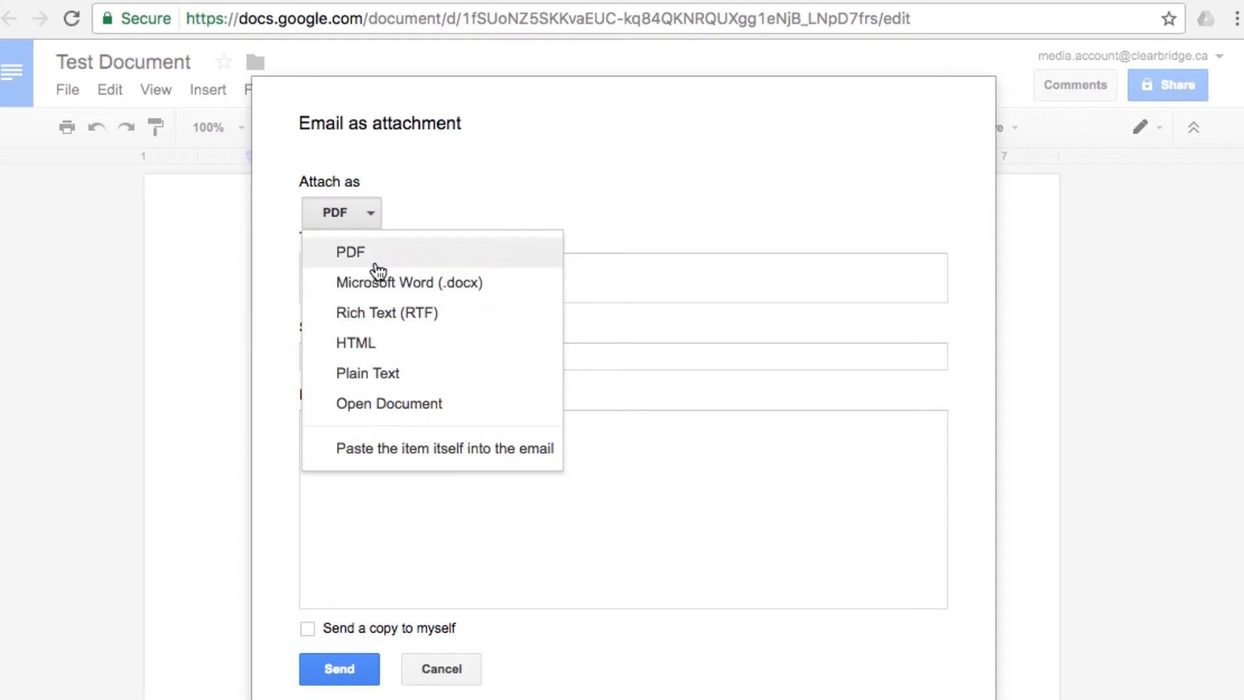
pyautogui.click(379, 256)
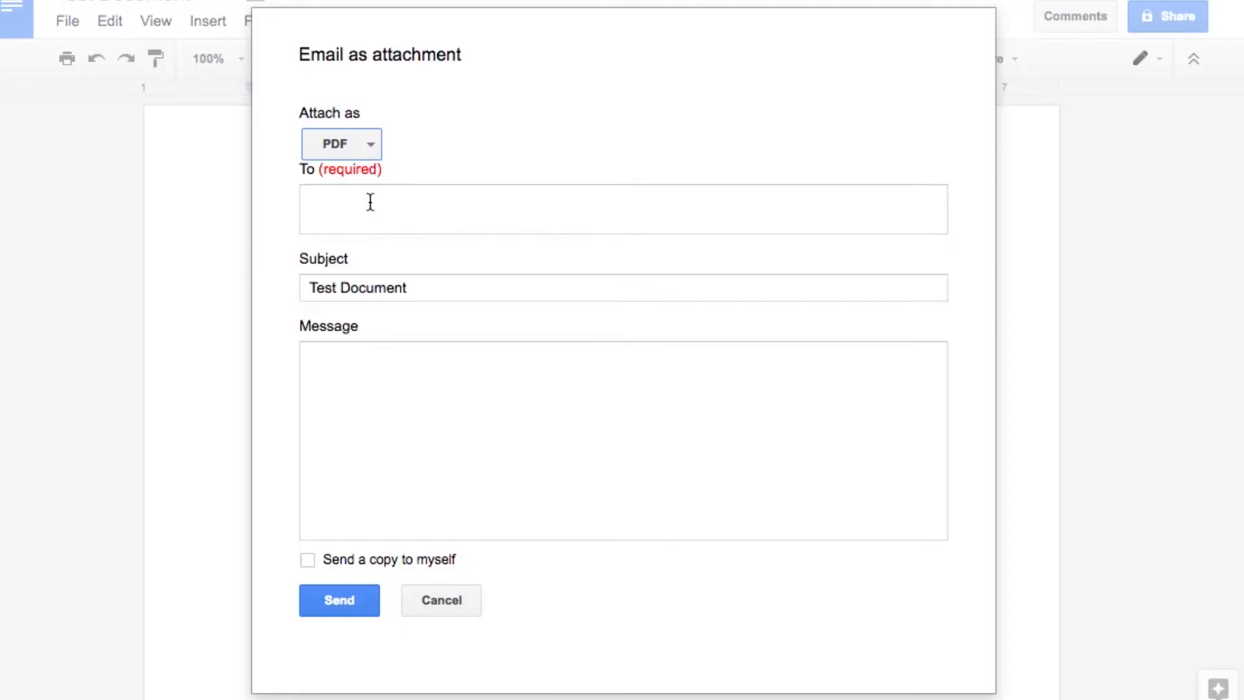
pyautogui.click(370, 202)
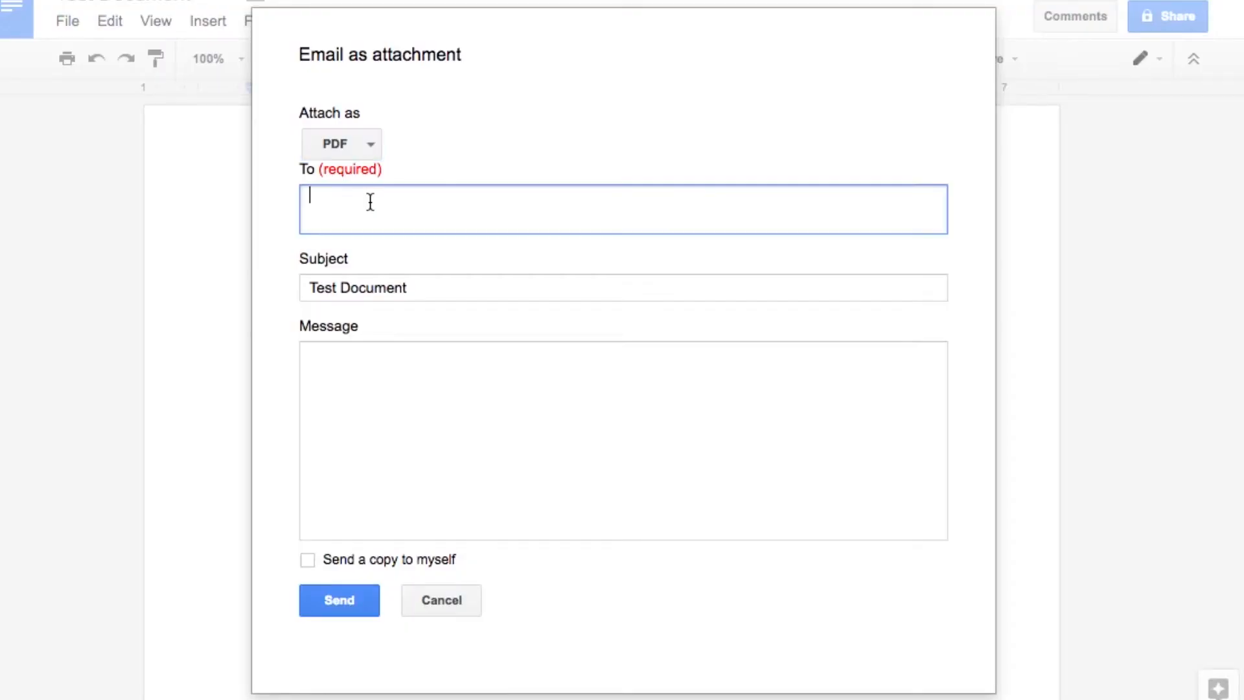
pyautogui.write('bob@test.com')
pyautogui.press('Tab')
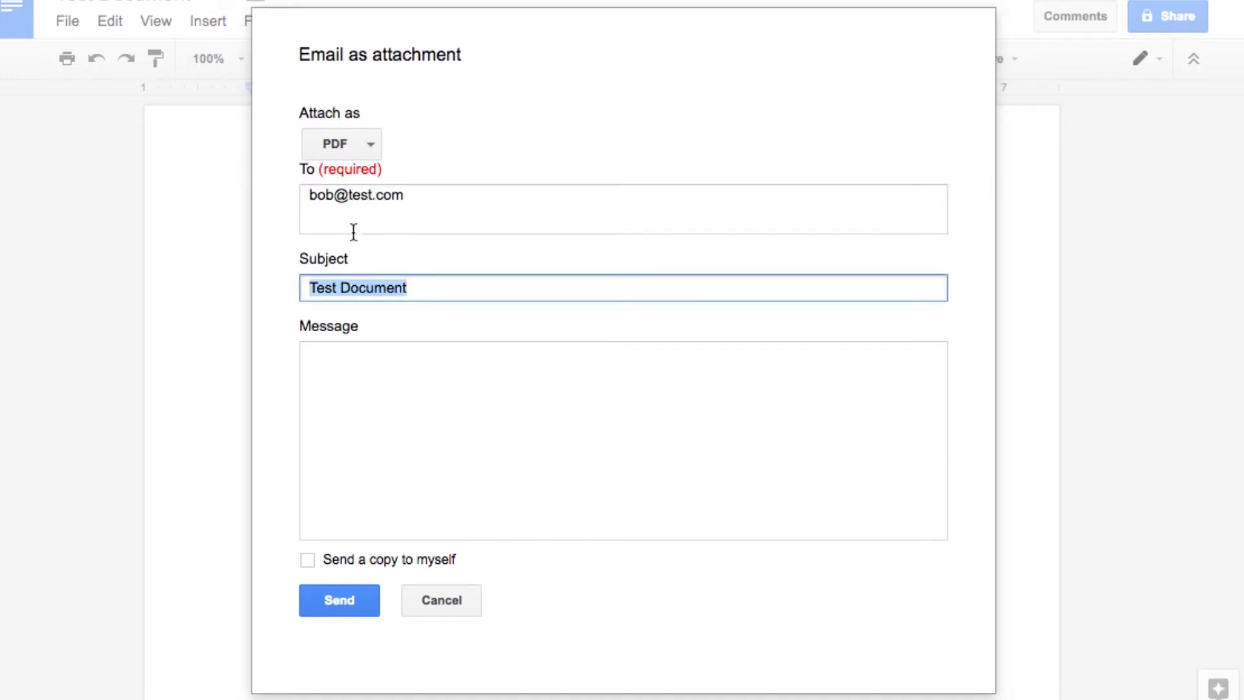
# Write the message "Hello there, This is a test. Thanks," with a copy to yourself enabled, and cancel the email
pyautogui.click(379, 401)
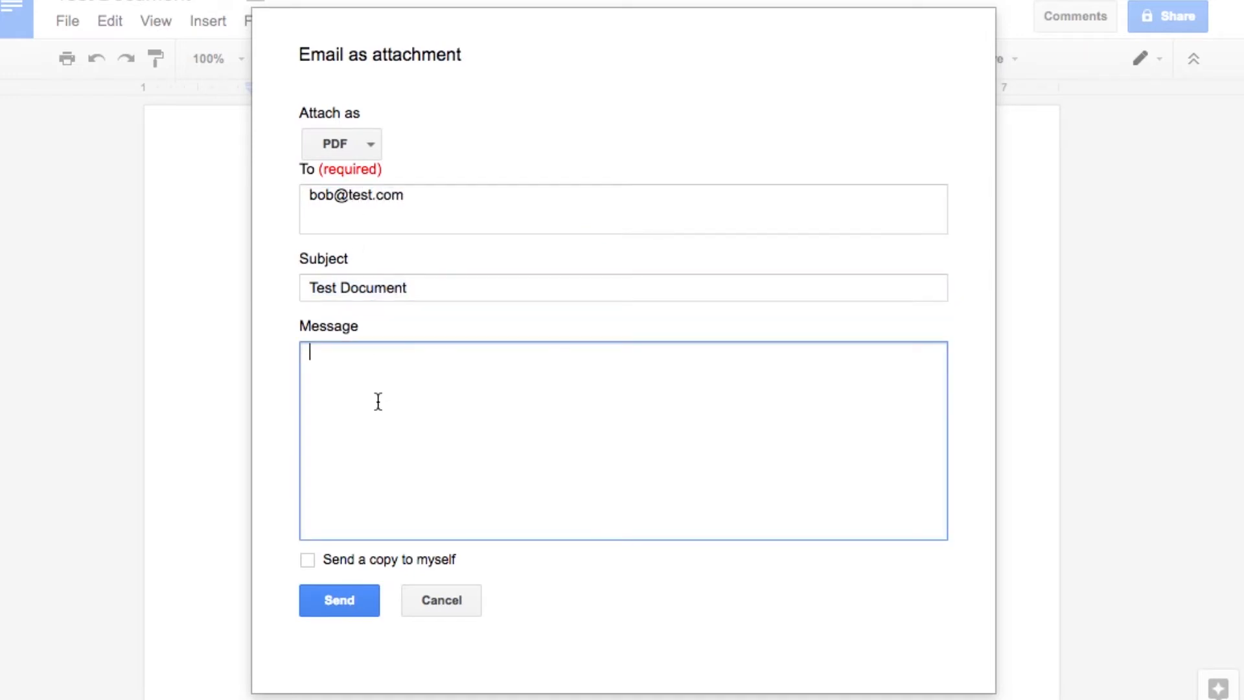
pyautogui.write('Hell')
pyautogui.write('Thans')
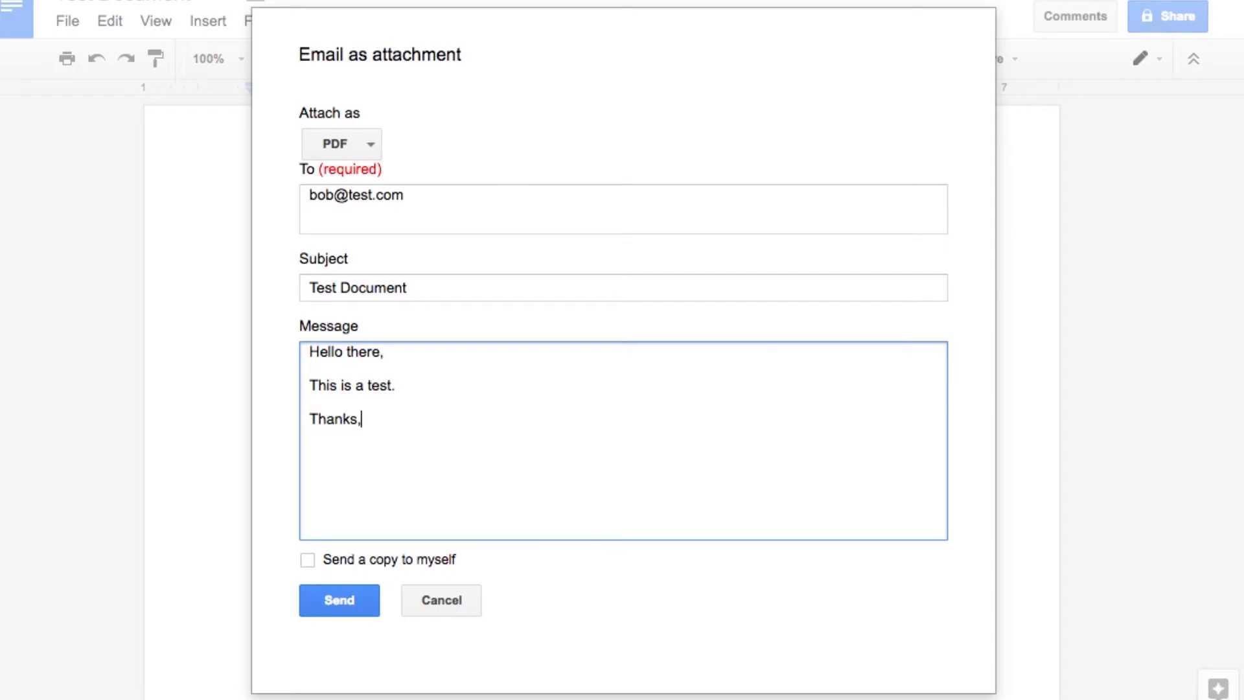
pyautogui.click(308, 560)
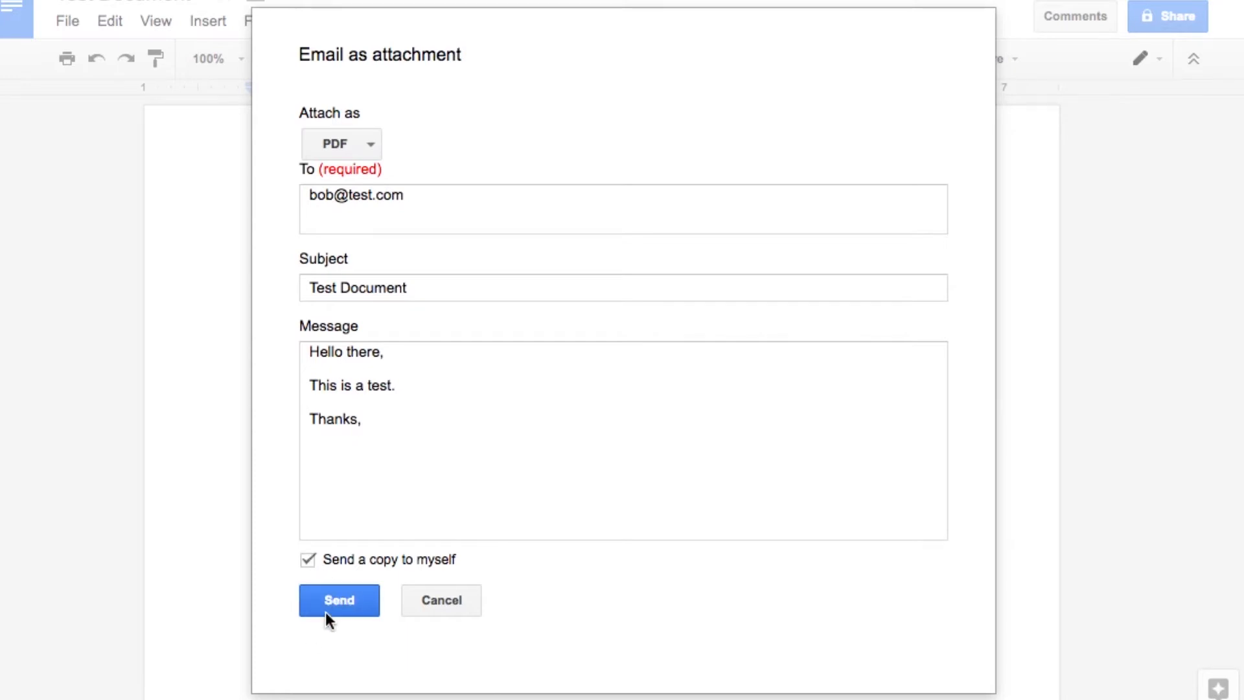
pyautogui.click(427, 607)
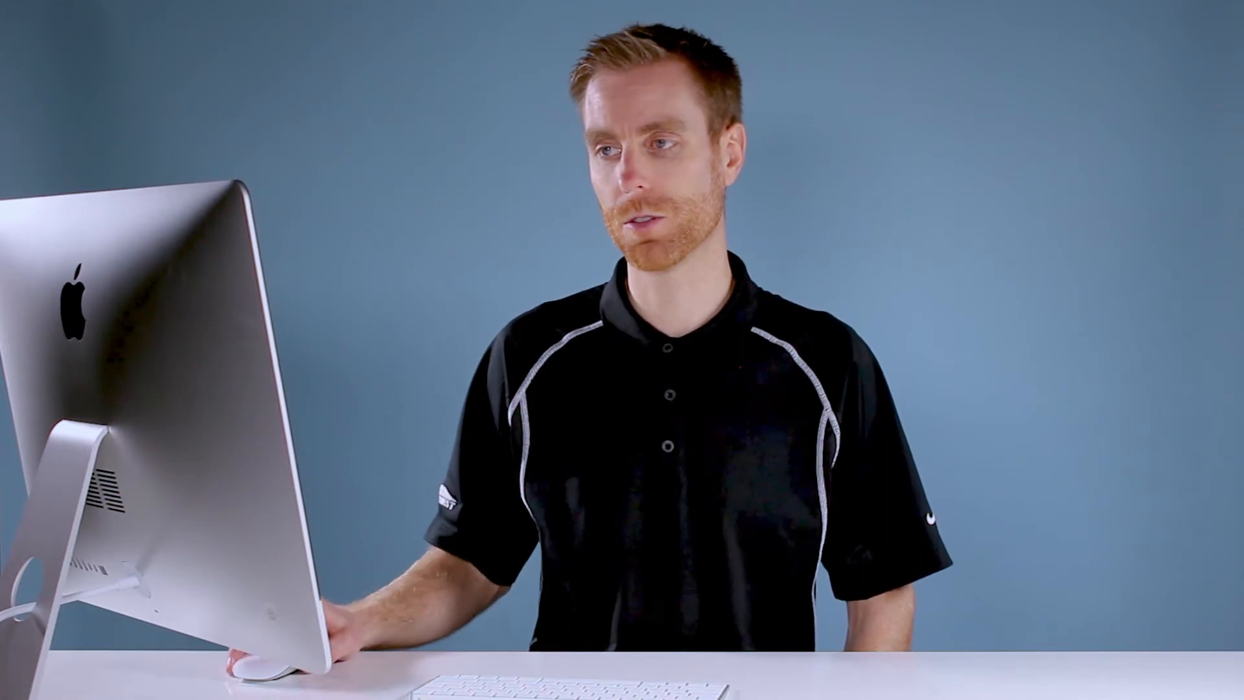
# Check the document details for its location, owner, and modification and creation times
pyautogui.click(67, 131)
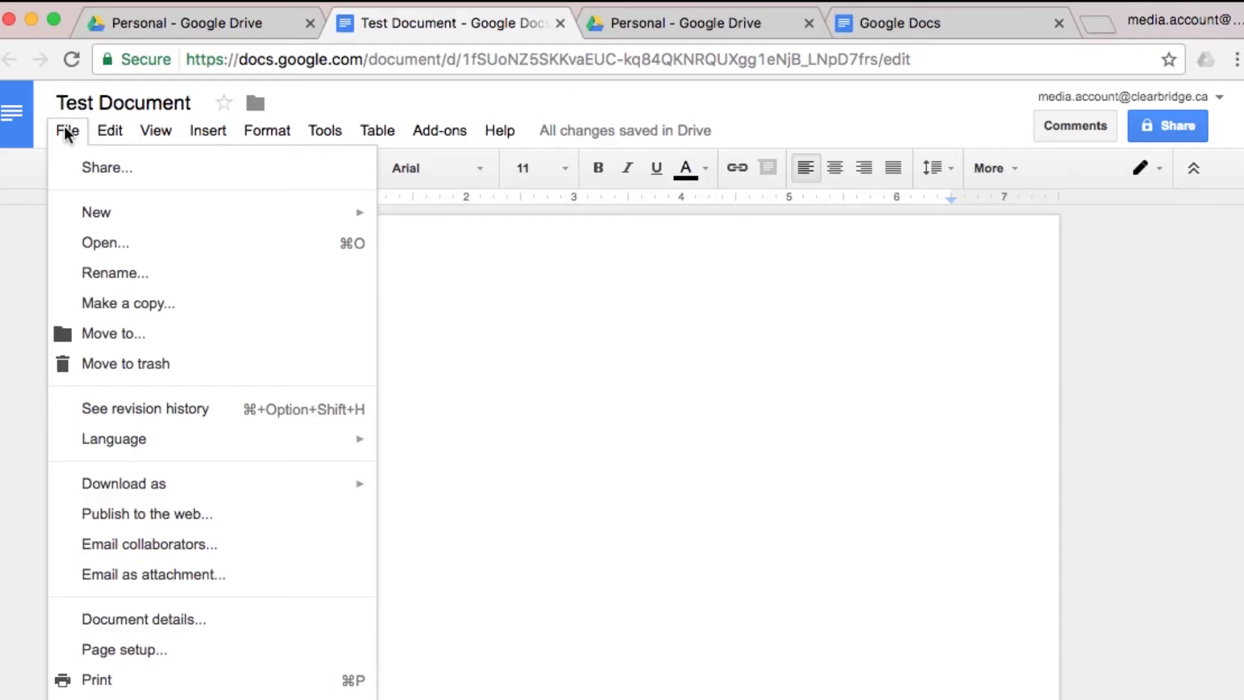
pyautogui.click(161, 621)
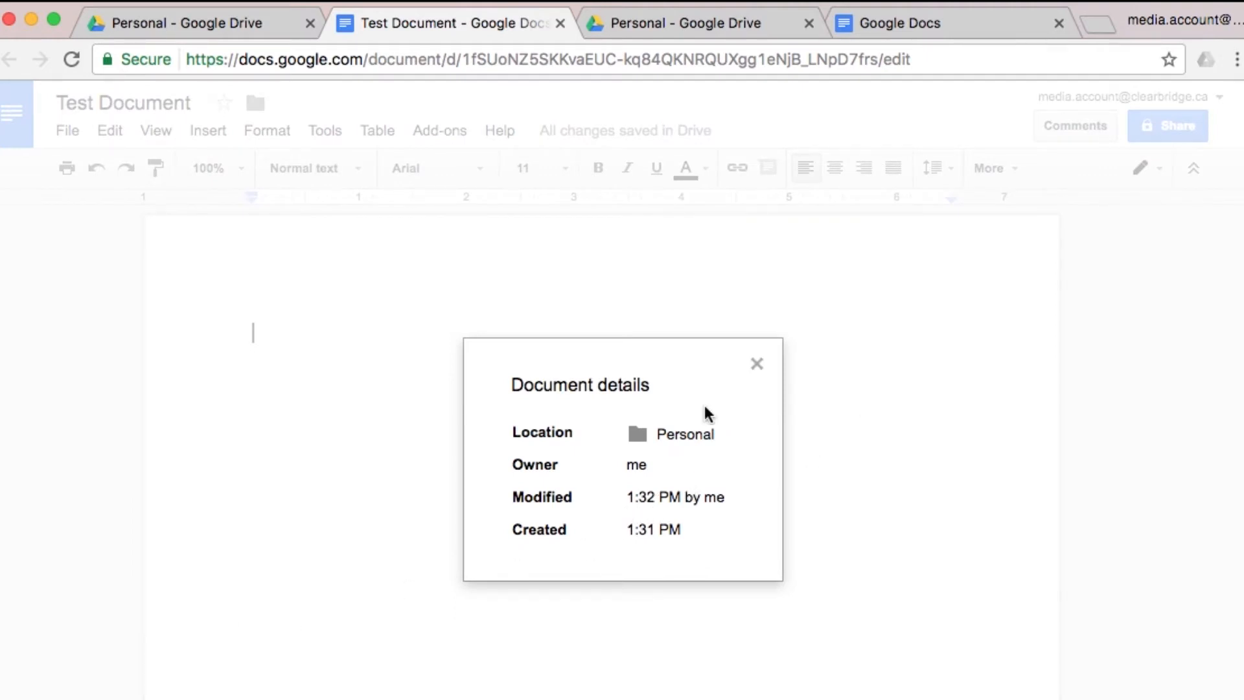
pyautogui.click(754, 364)
# Check the page setup options for orientation, paper size, page color and margins, and cancel without applying changes
pyautogui.click(66, 130)
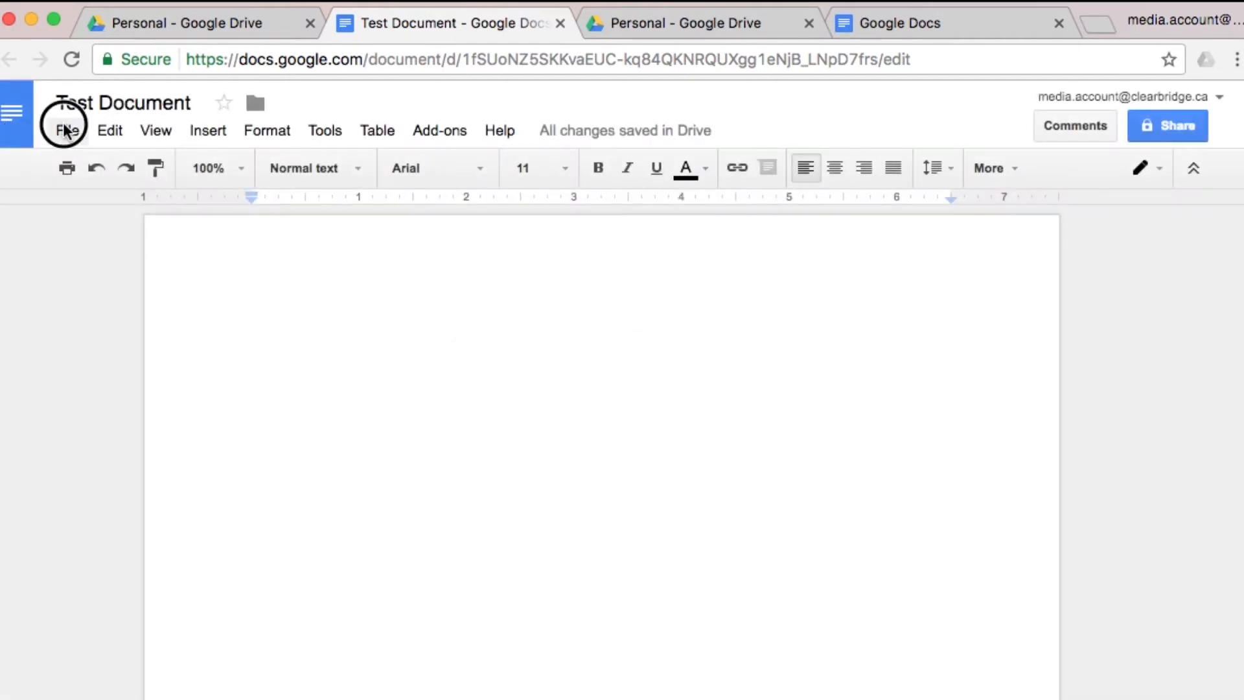
pyautogui.click(117, 653)
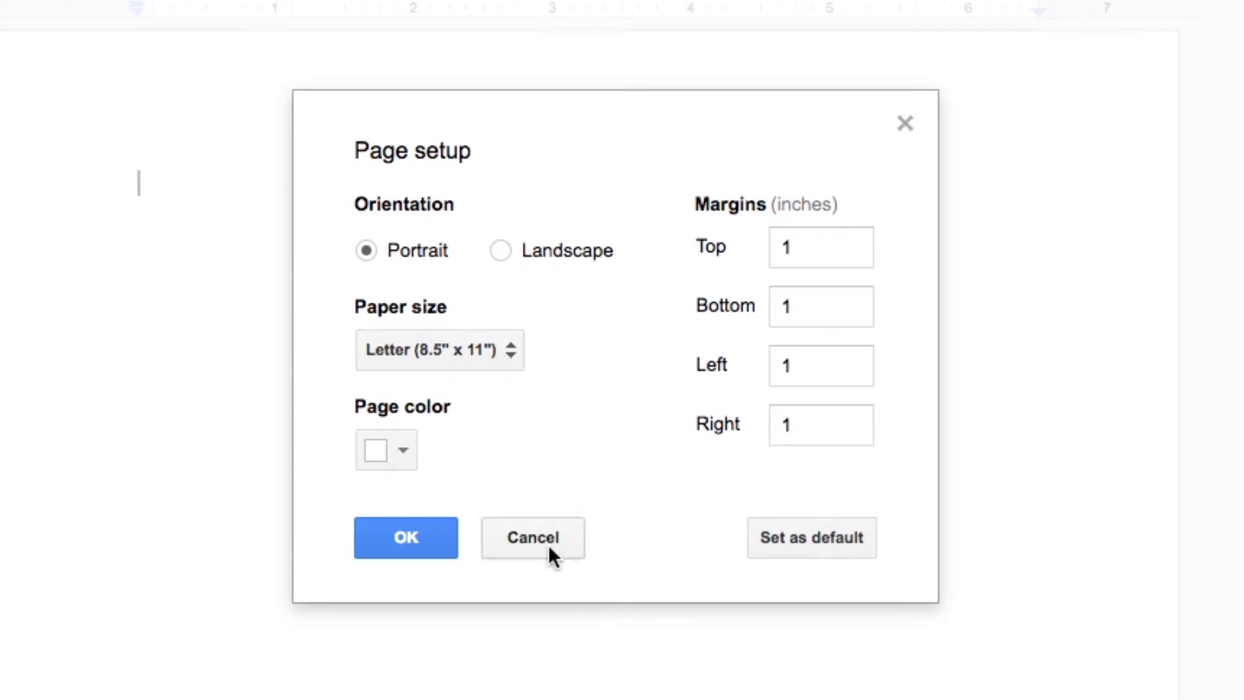
pyautogui.click(548, 554)
# Review the print command and the undo, redo, paste, web clipboard, selection and find-and-replace commands
pyautogui.click(67, 130)
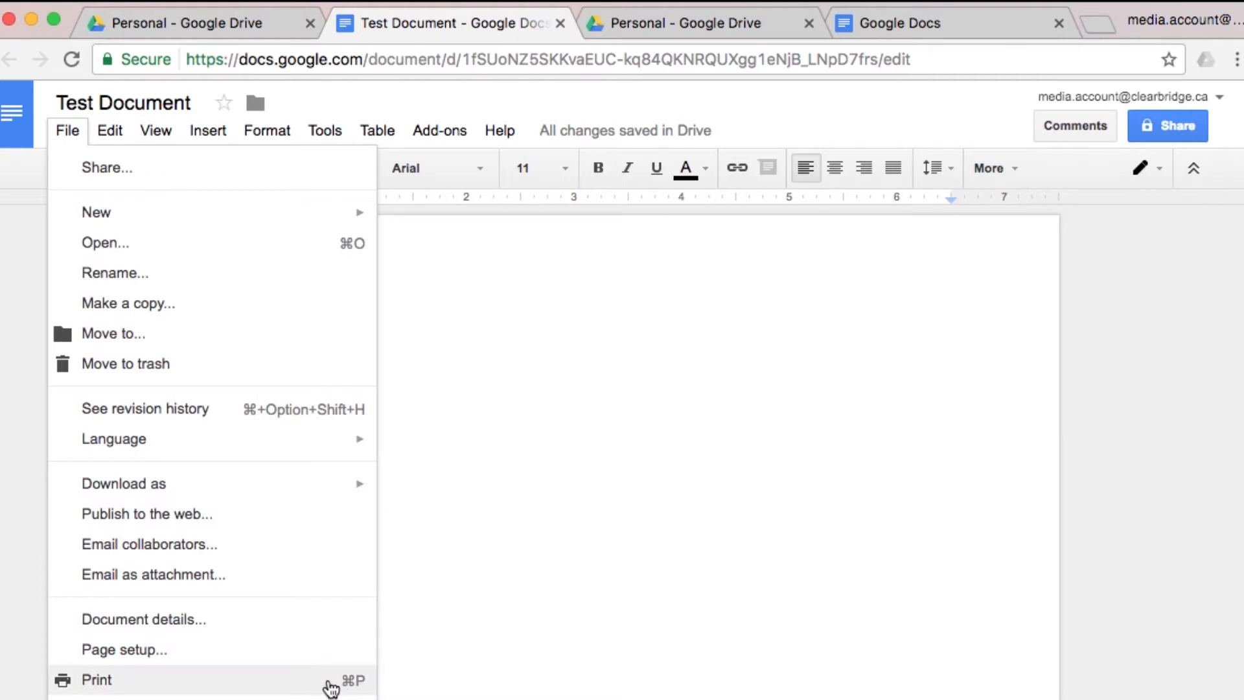
pyautogui.click(77, 133)
pyautogui.click(110, 130)
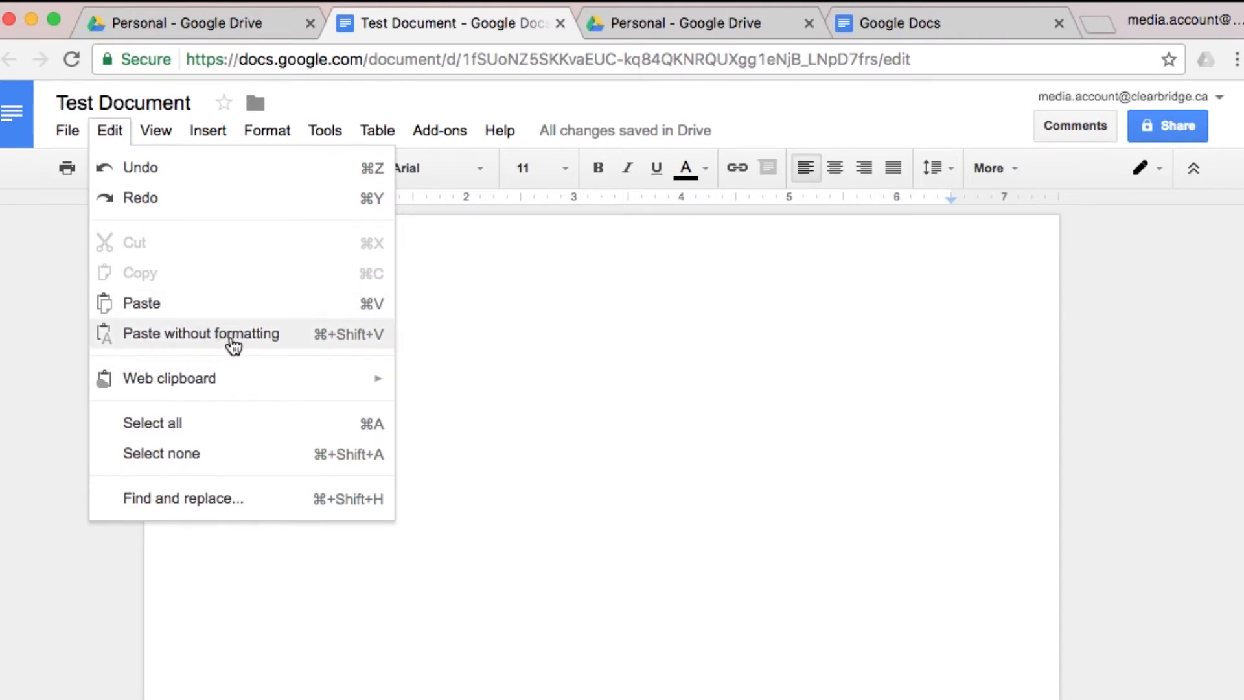
pyautogui.click(477, 363)
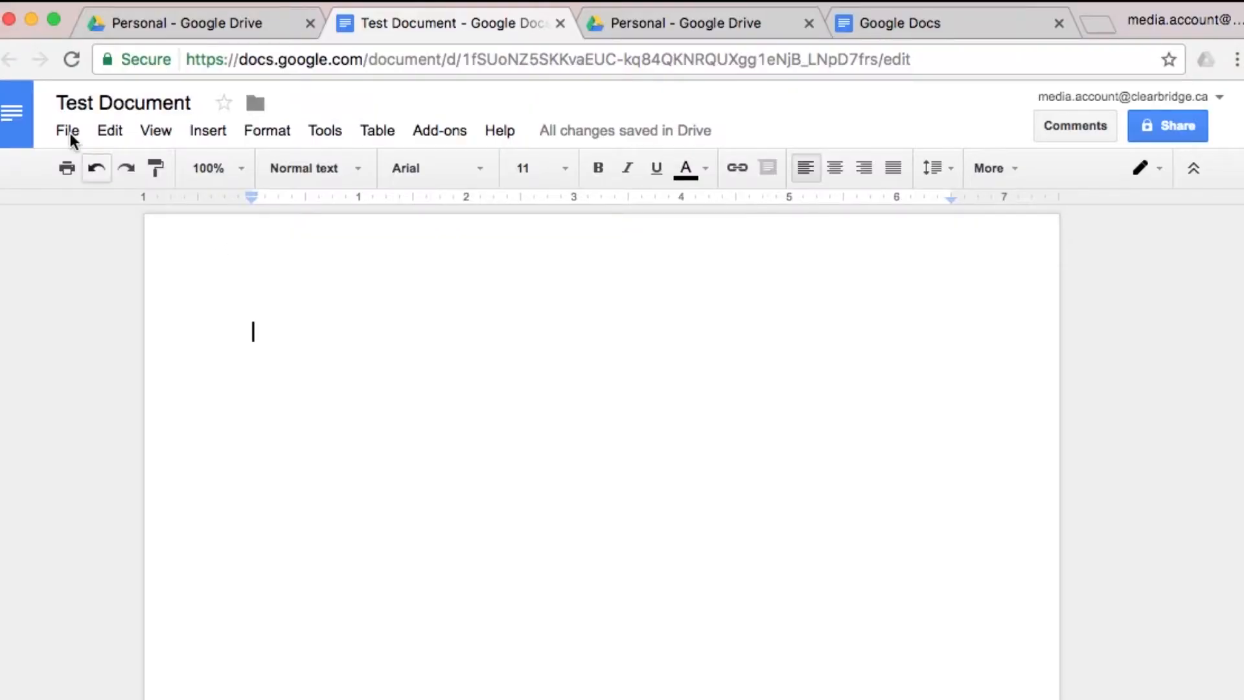
pyautogui.click(120, 132)
pyautogui.click(642, 387)
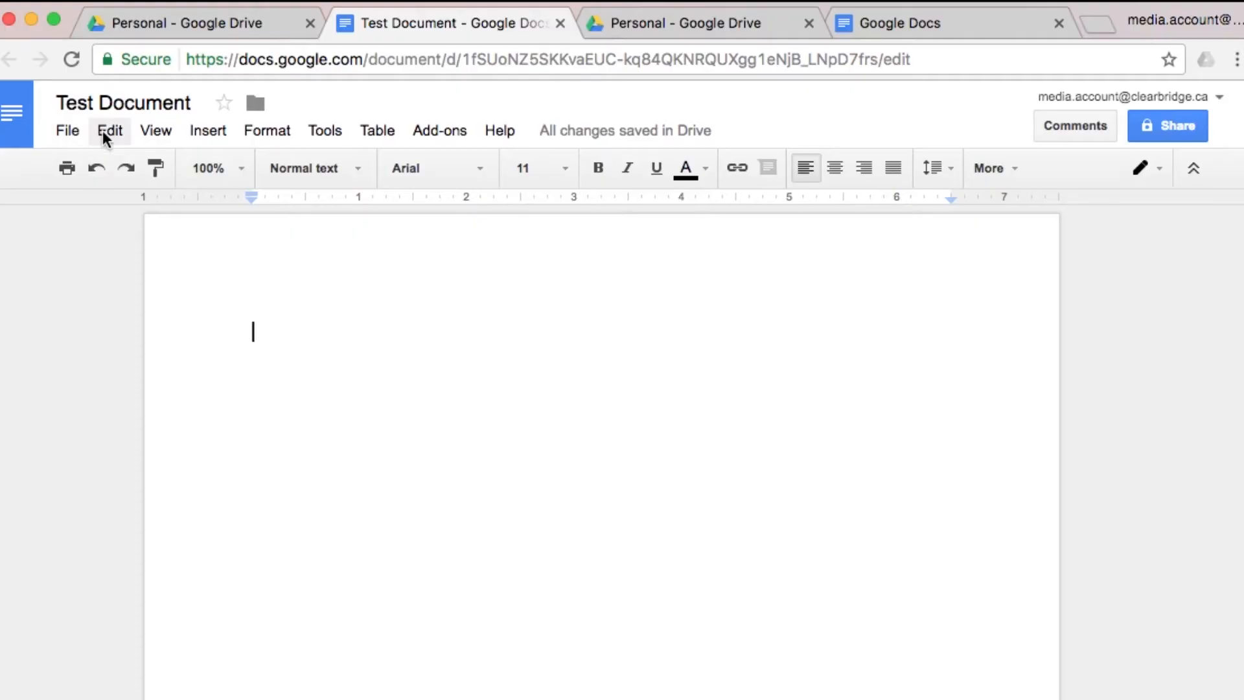
pyautogui.click(103, 129)
pyautogui.moveTo(202, 405)
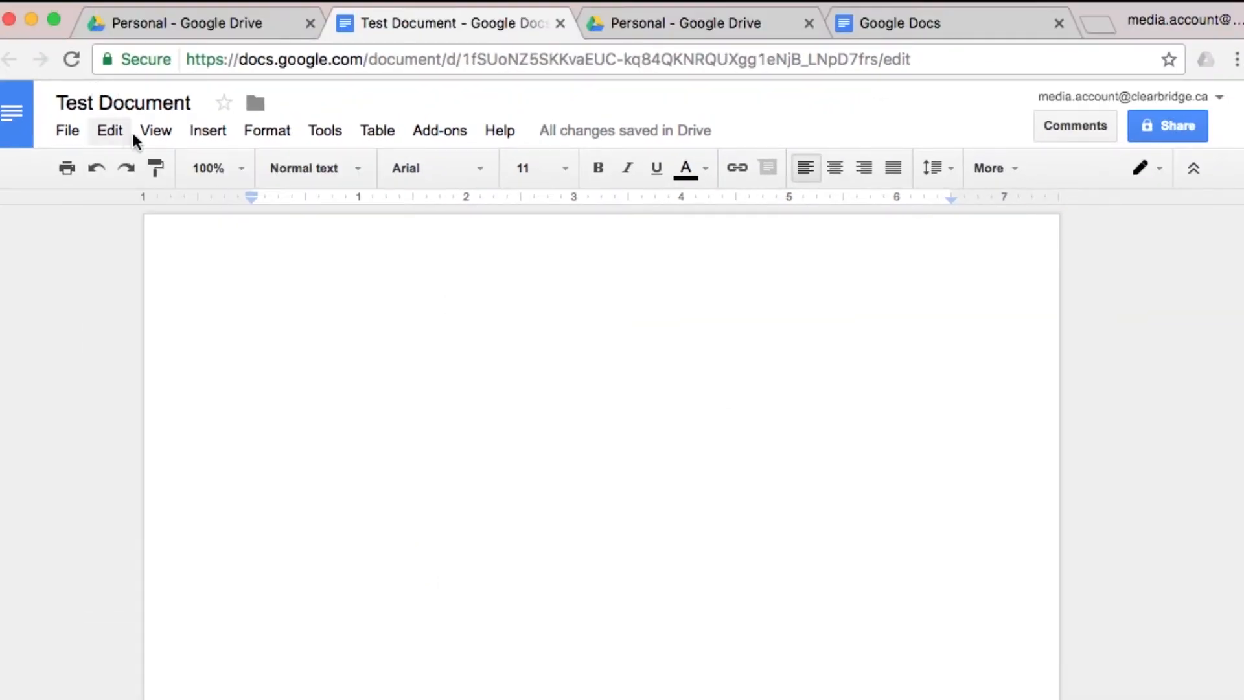
# Review the document's display options and the insertable elements, including charts, tables, horizontal lines, page numbers, bookmarks and tables of contents
pyautogui.click(144, 130)
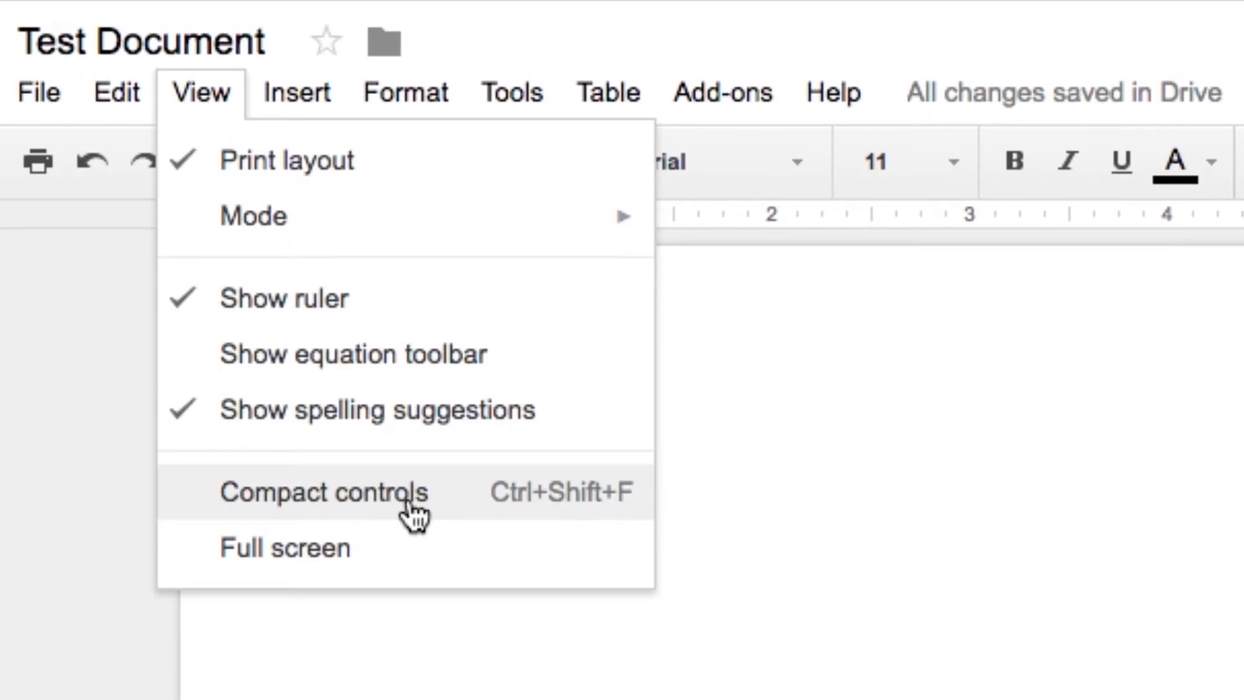
pyautogui.moveTo(297, 95)
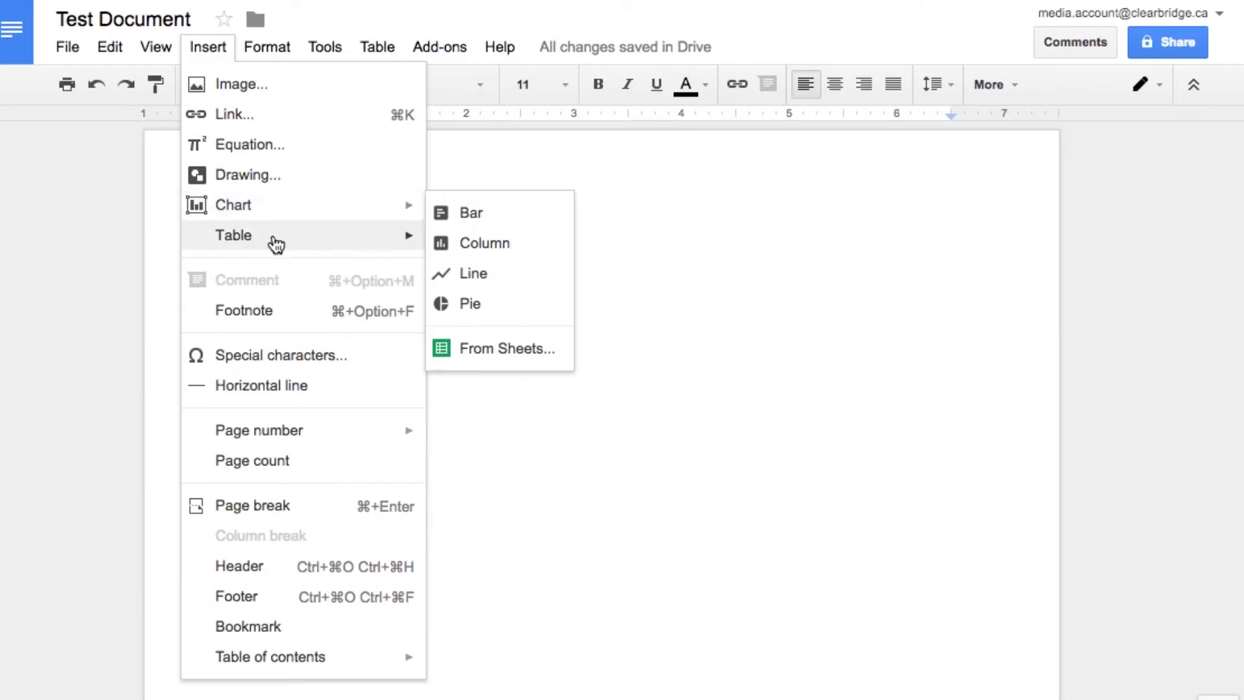
pyautogui.moveTo(276, 244)
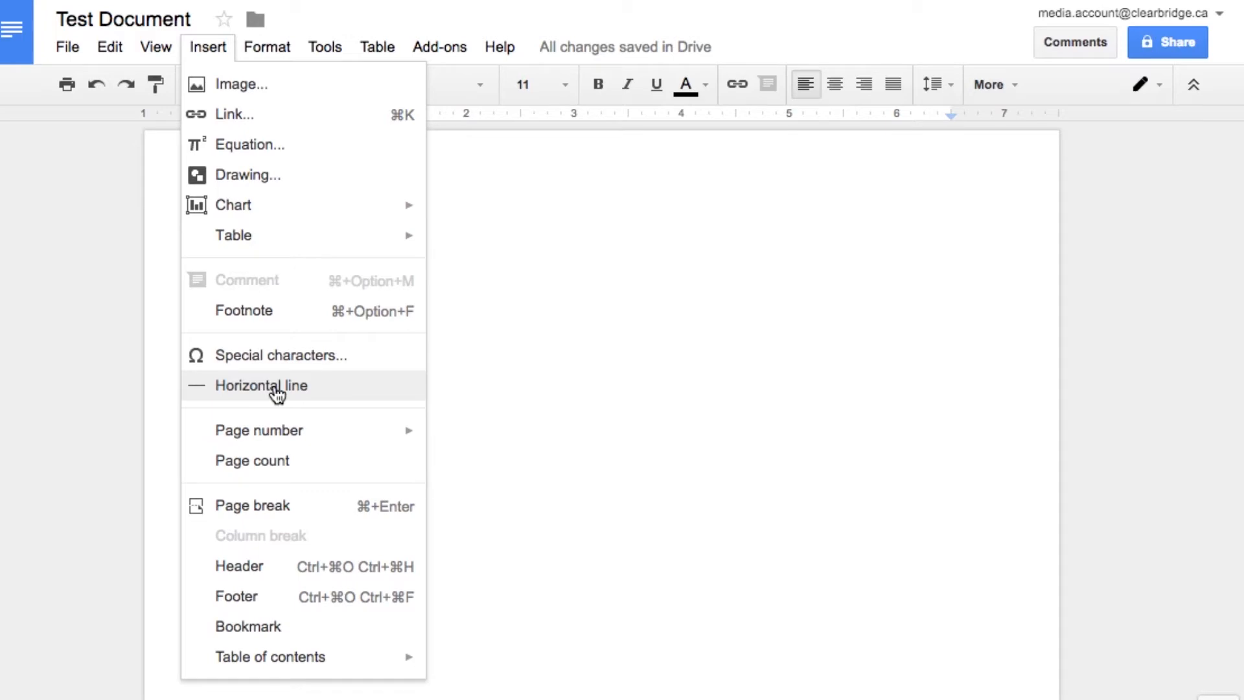
pyautogui.moveTo(277, 444)
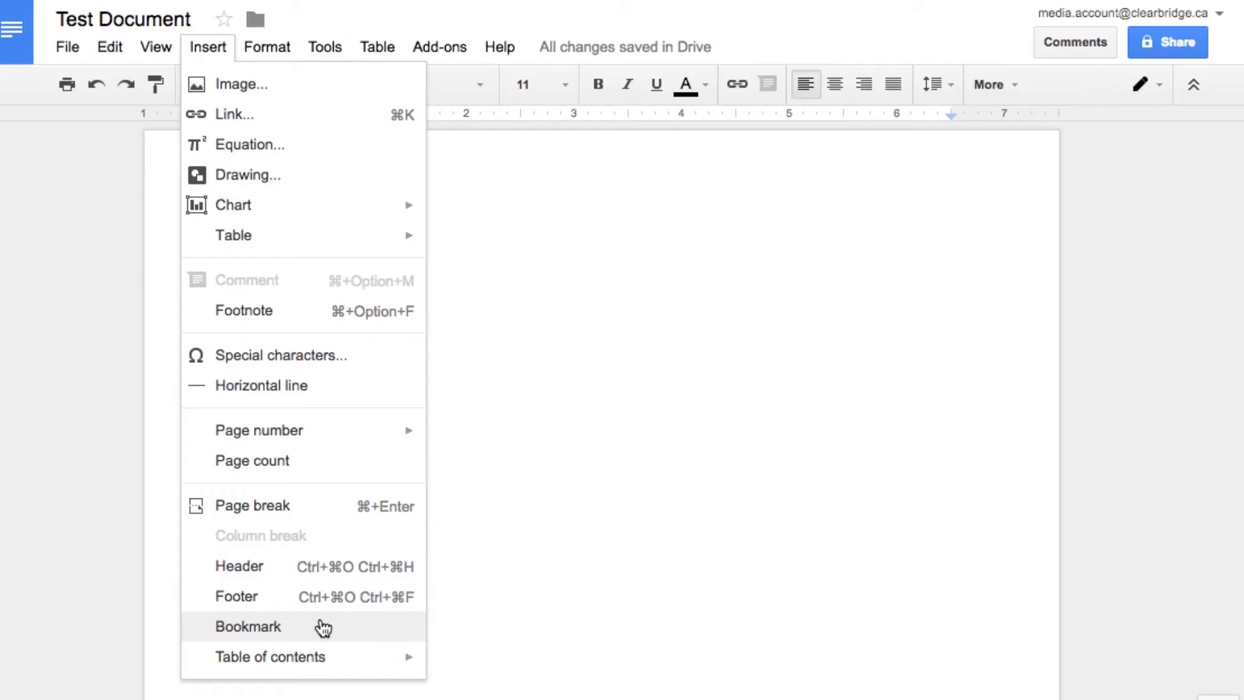
pyautogui.moveTo(313, 653)
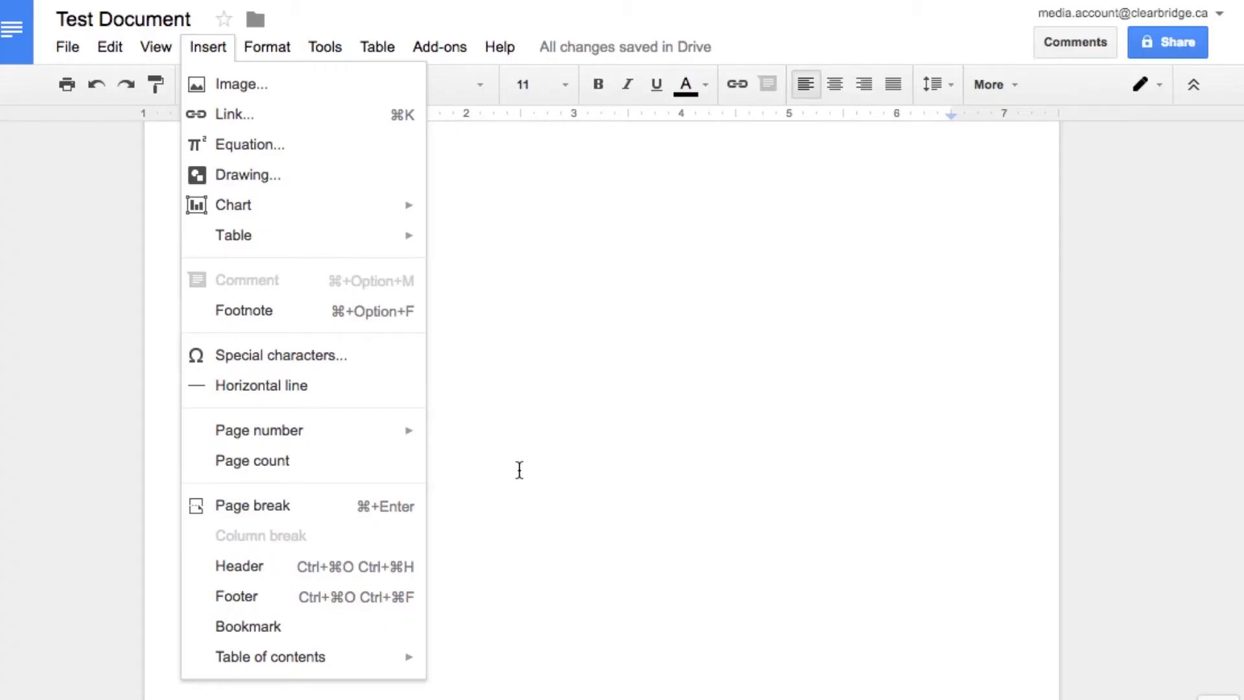
pyautogui.moveTo(321, 671)
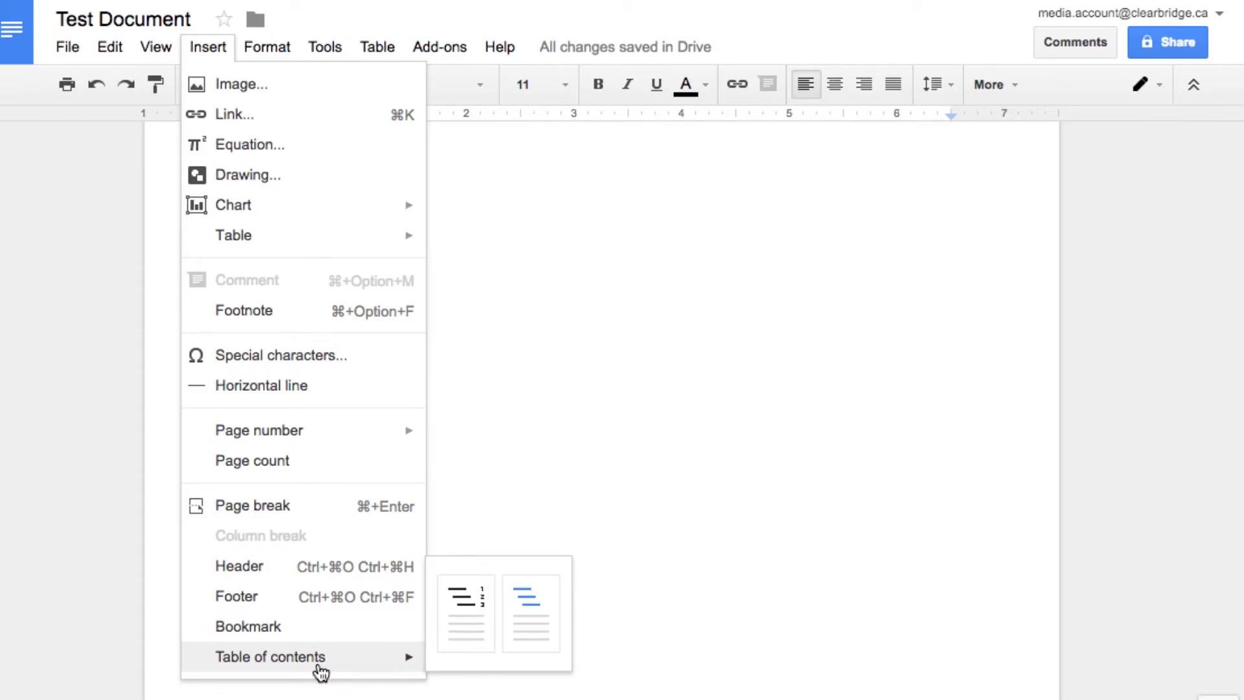
# Review the formatting options for font size, paragraph styles, alignment, columns, numbered and bulleted lists, and capitalization
pyautogui.moveTo(274, 49)
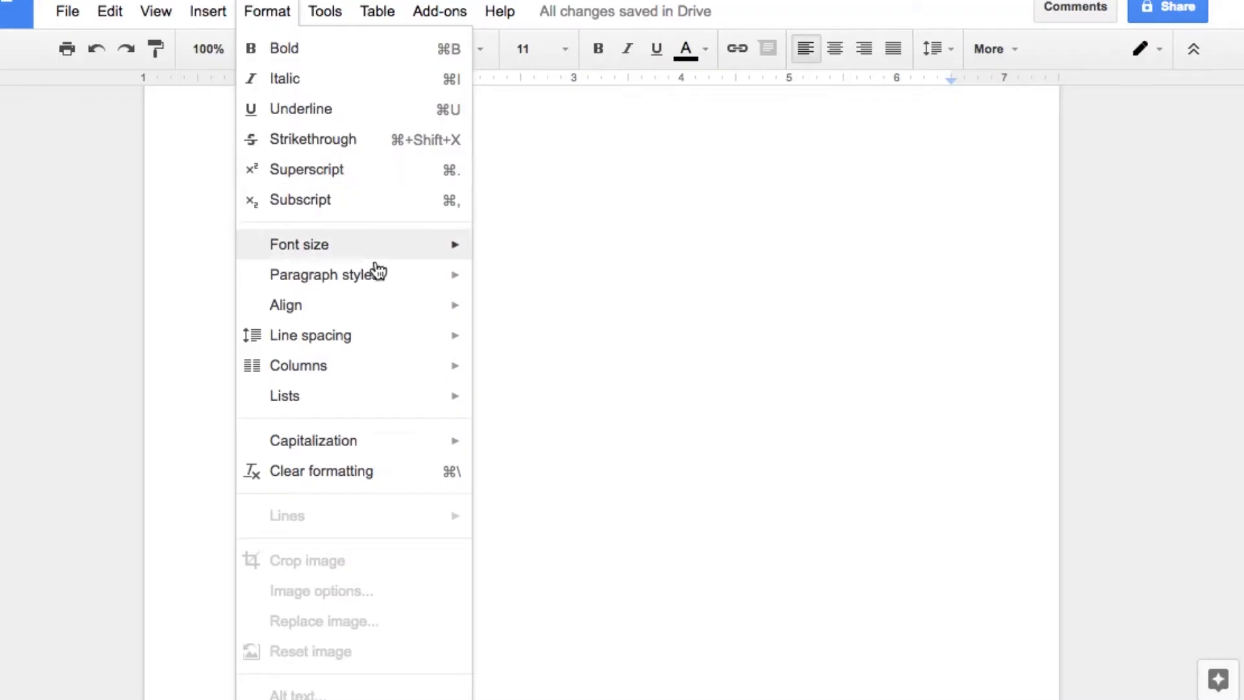
pyautogui.moveTo(374, 283)
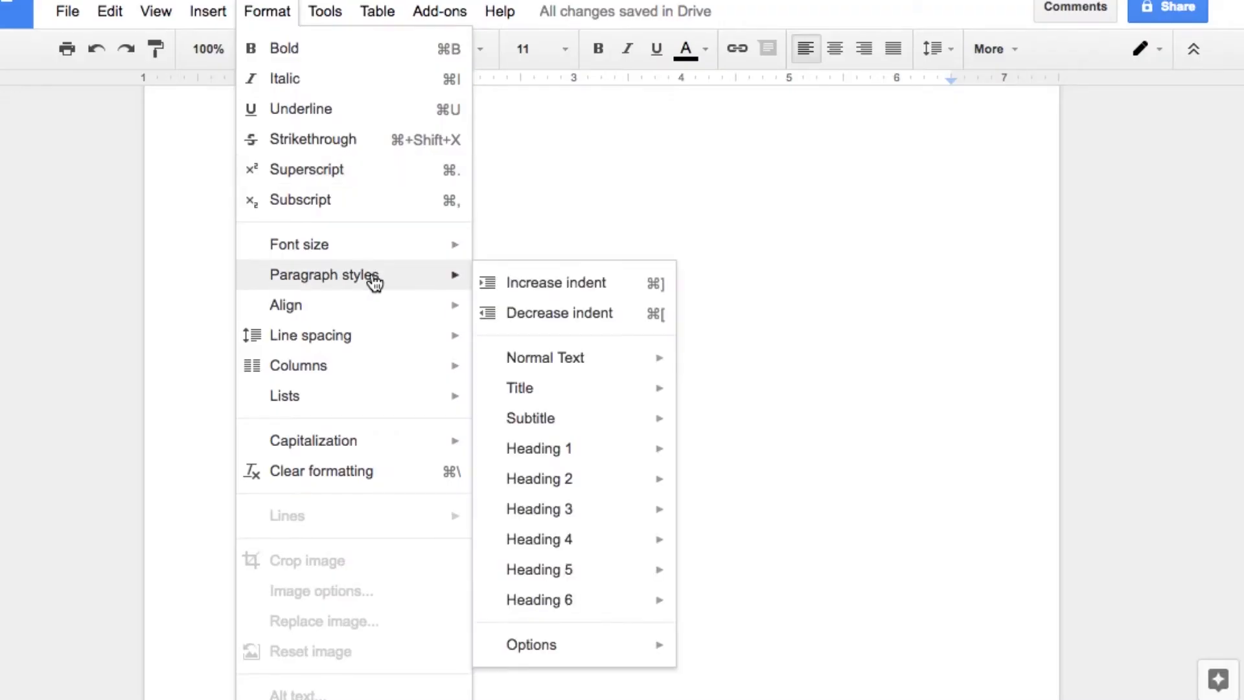
pyautogui.moveTo(370, 309)
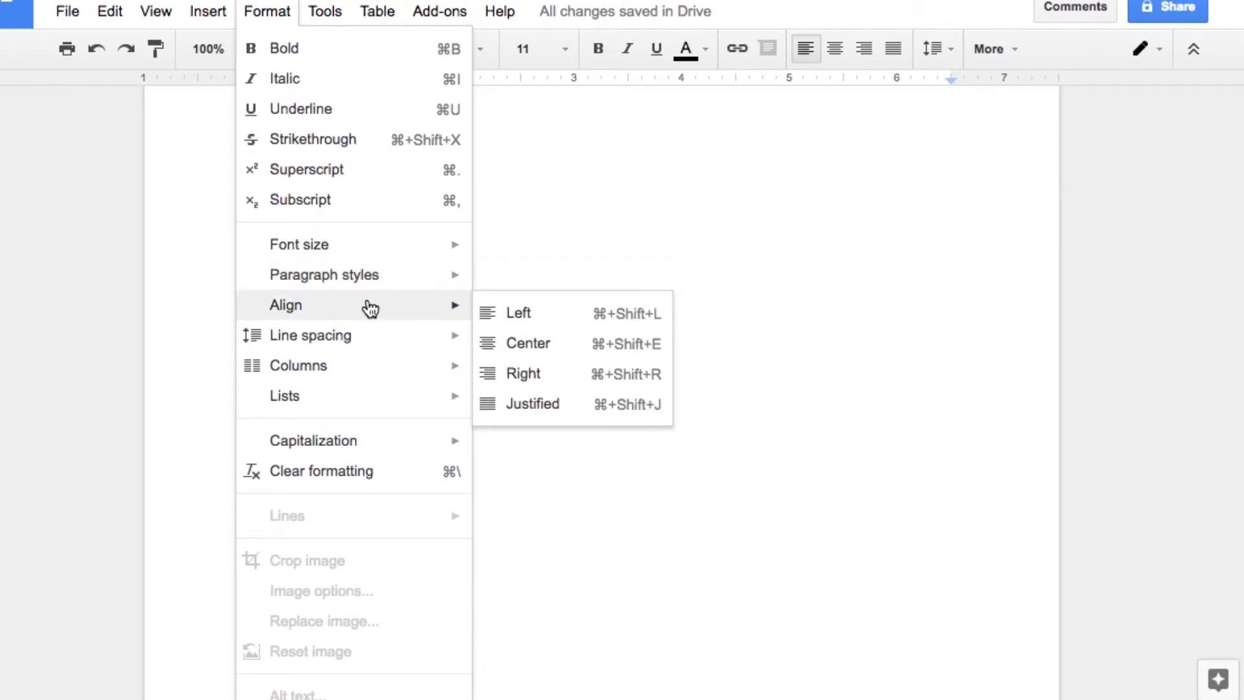
pyautogui.moveTo(341, 367)
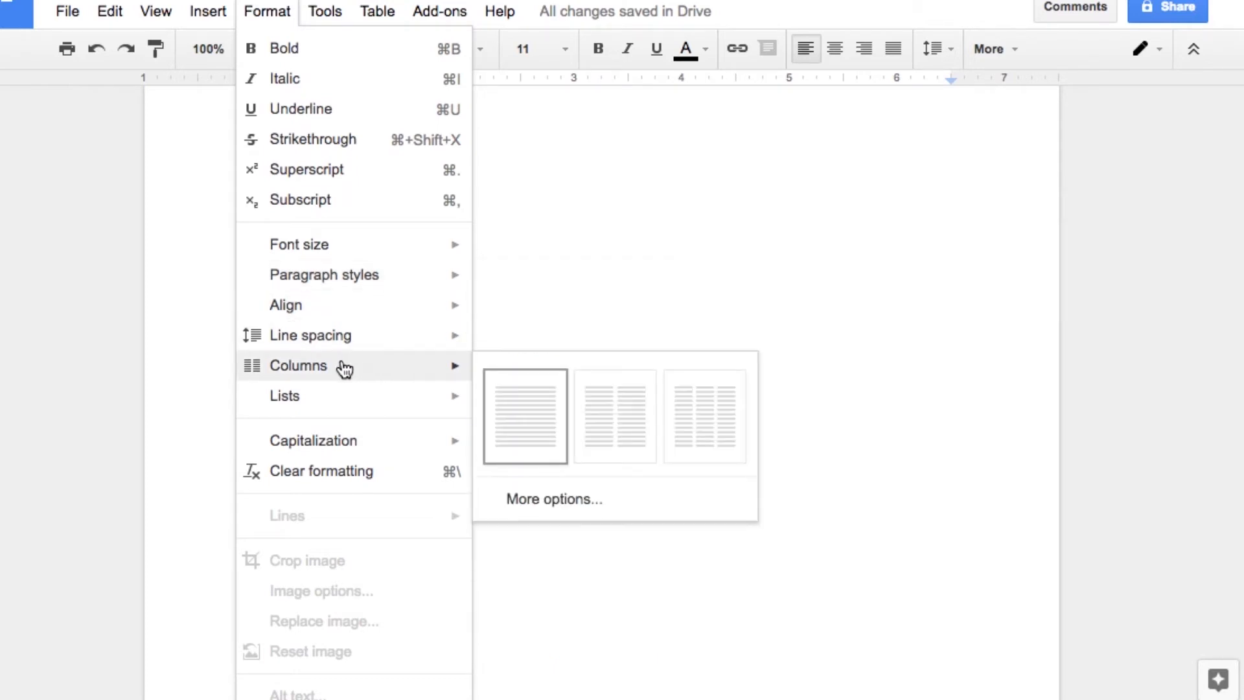
pyautogui.moveTo(350, 405)
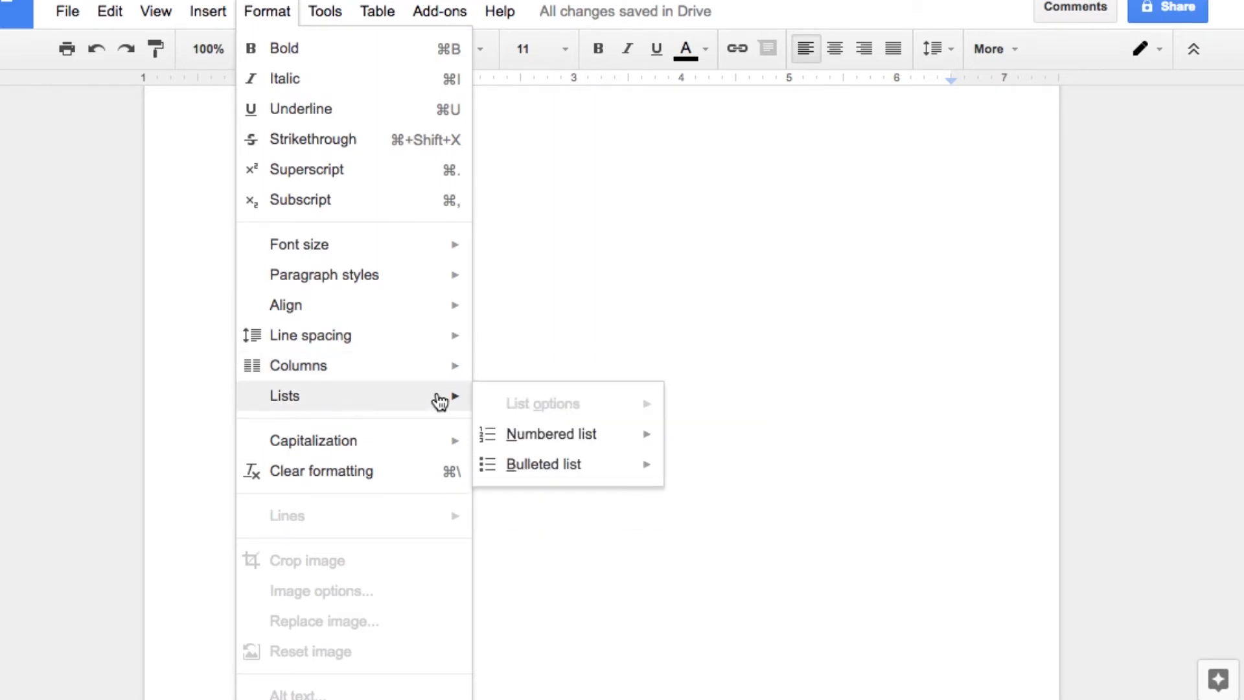
pyautogui.moveTo(599, 465)
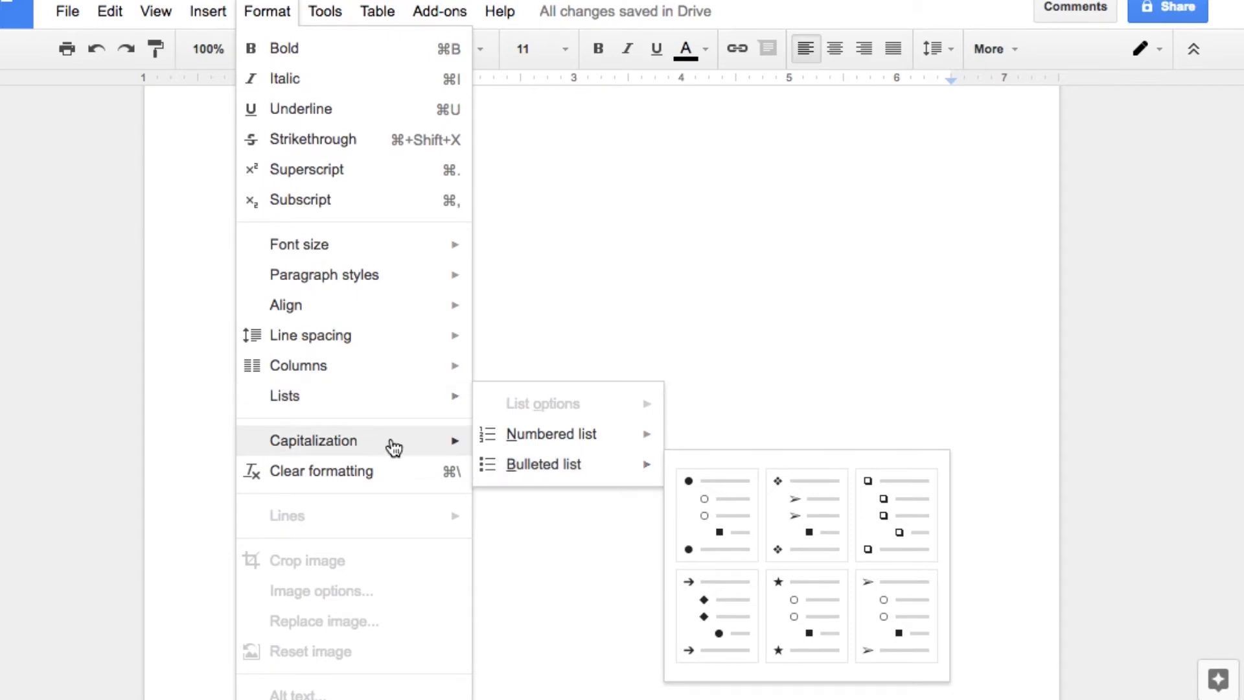
pyautogui.moveTo(392, 447)
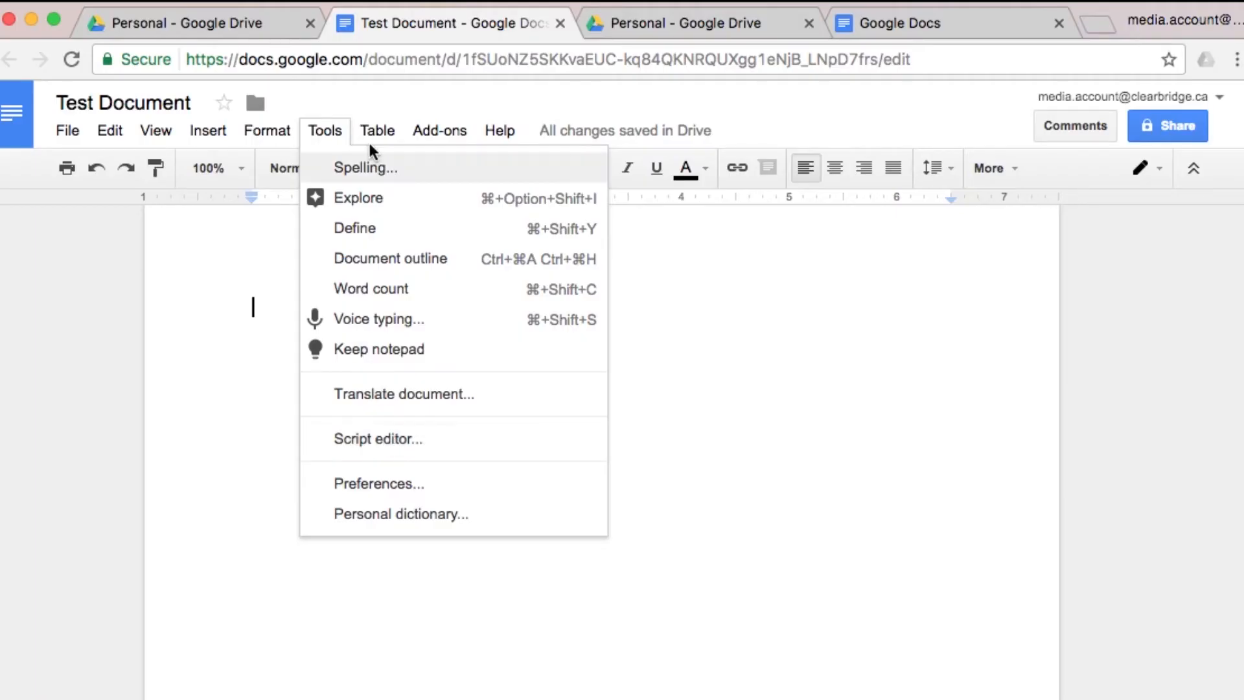
# Try inserting a 14 x 9 table in the blank document, and undo the insertion
pyautogui.moveTo(366, 132)
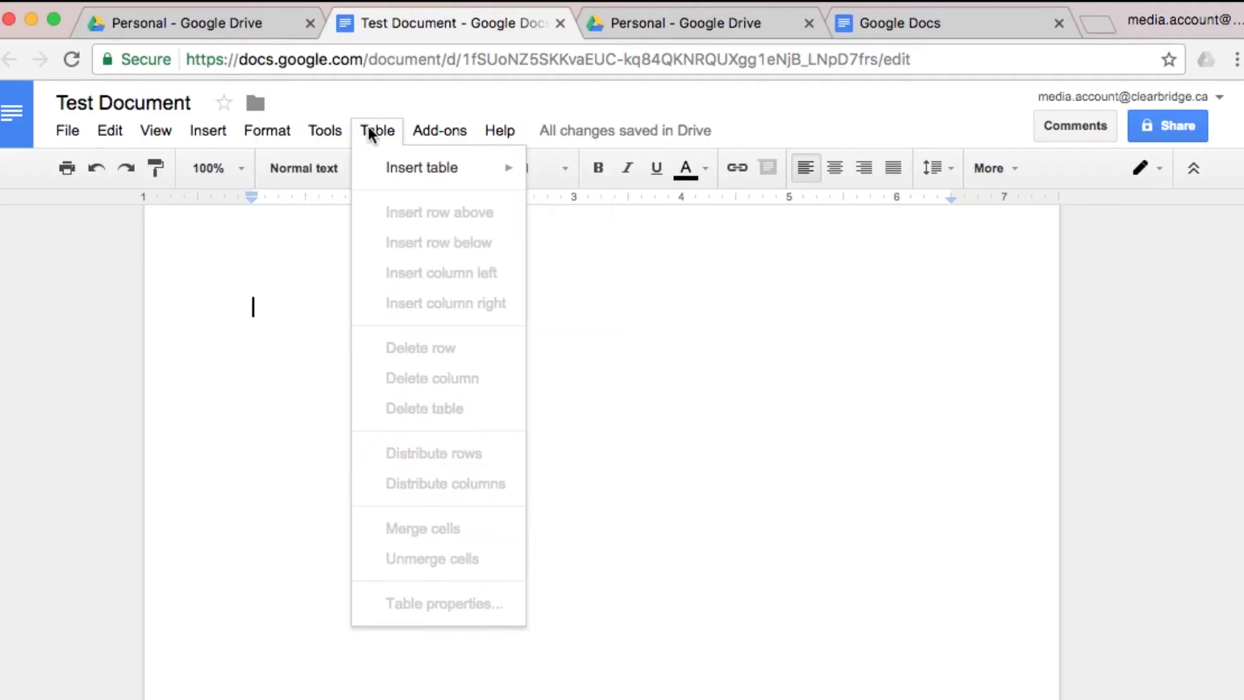
pyautogui.moveTo(476, 170)
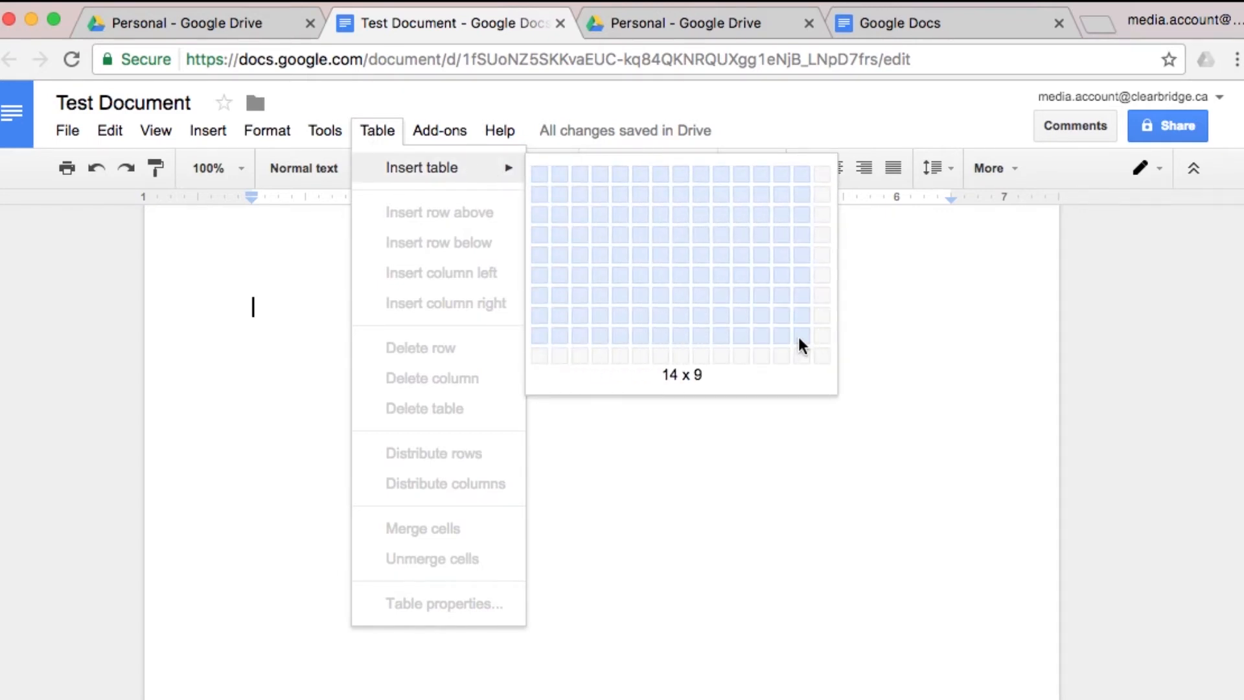
pyautogui.click(799, 336)
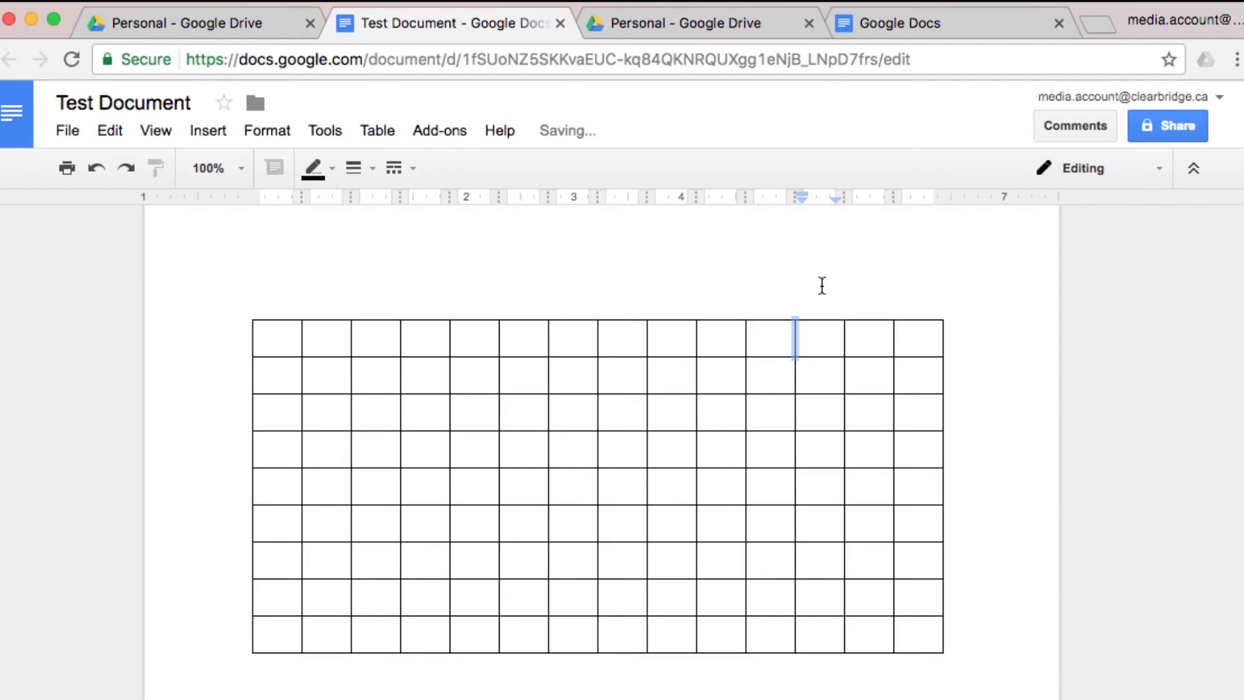
pyautogui.press('super+z')
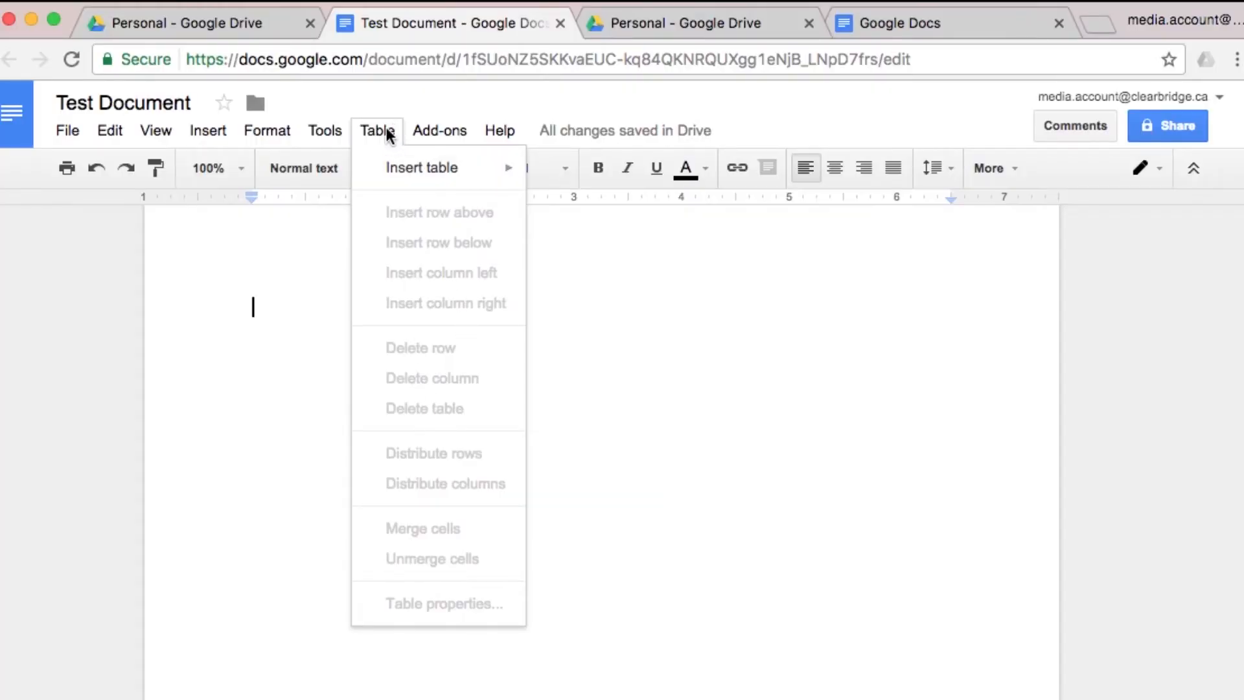
pyautogui.moveTo(438, 135)
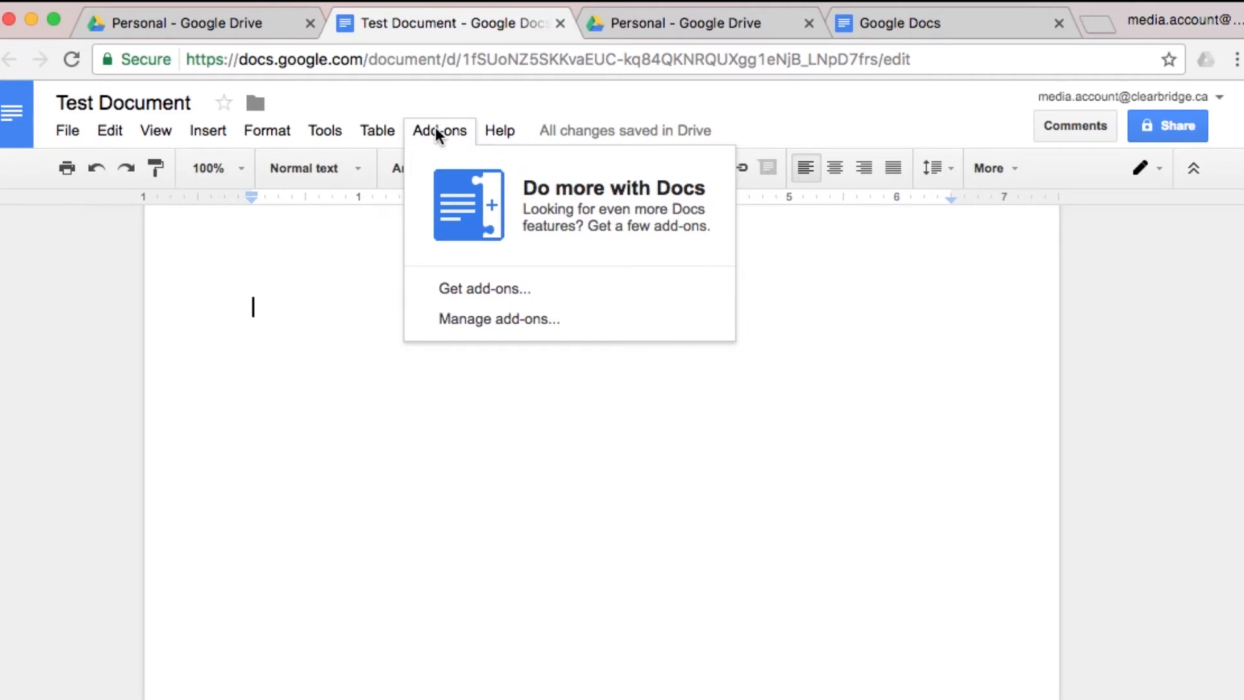
pyautogui.click(436, 127)
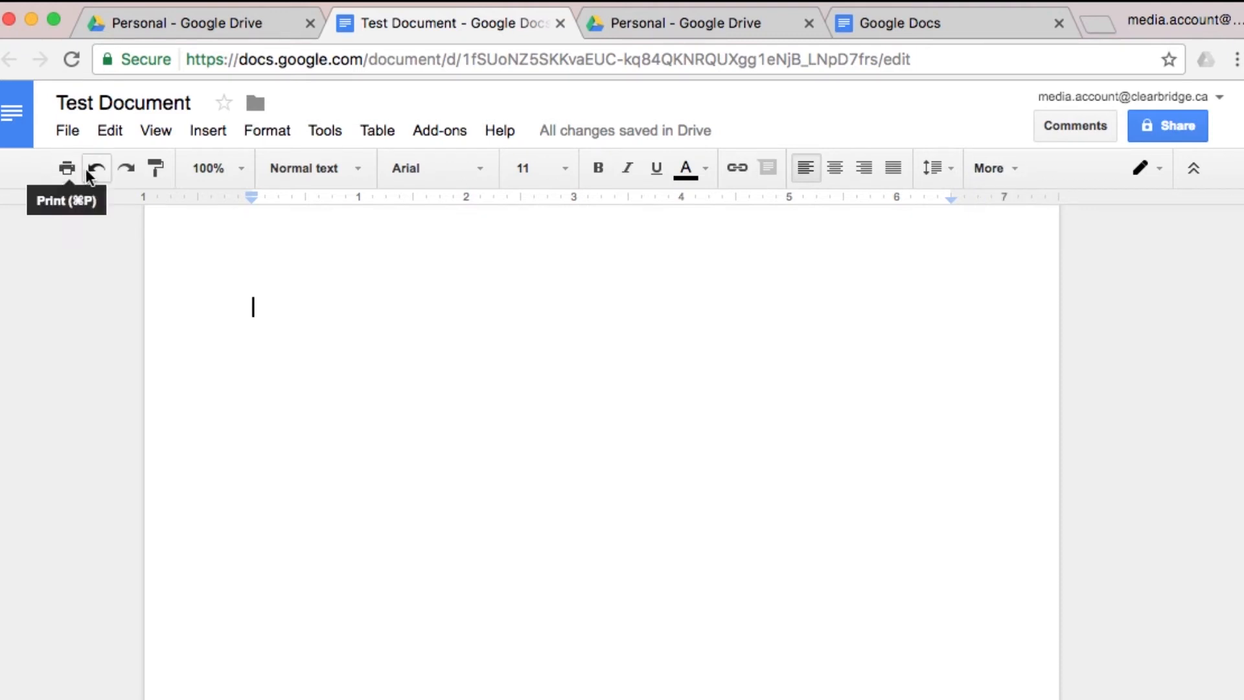
pyautogui.click(188, 169)
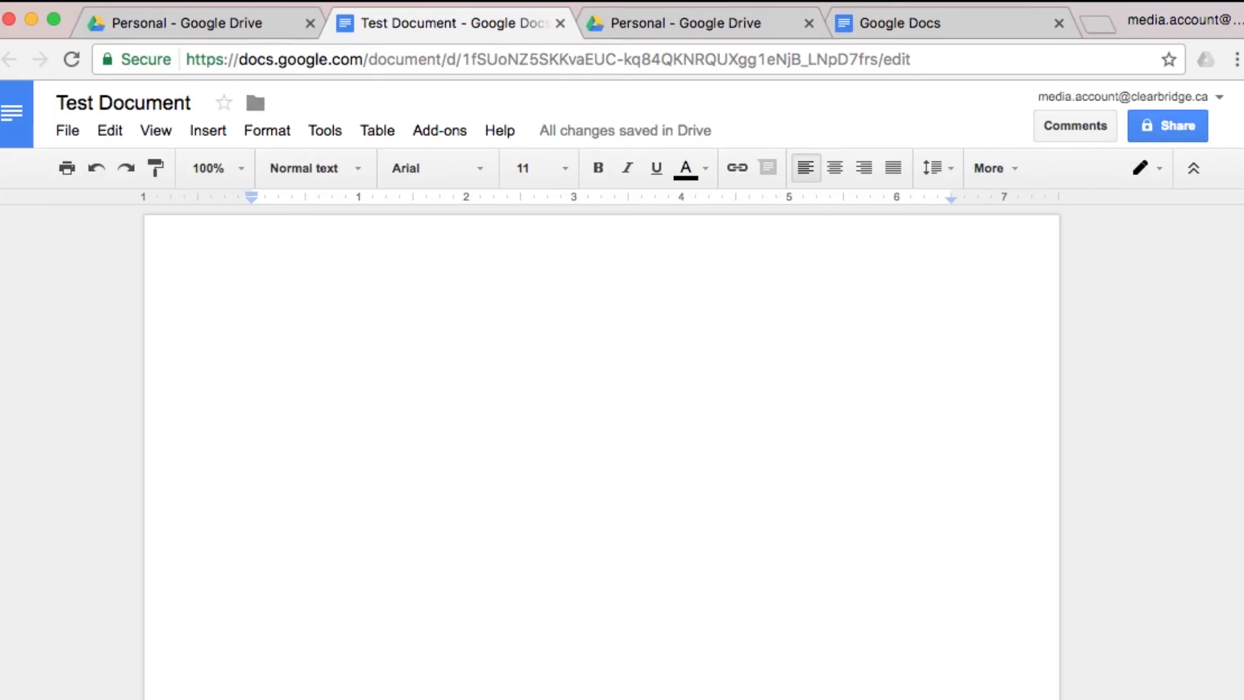
# Paste the copied pdf995 text into the blank document and insert a page break after it
pyautogui.press('super+v')
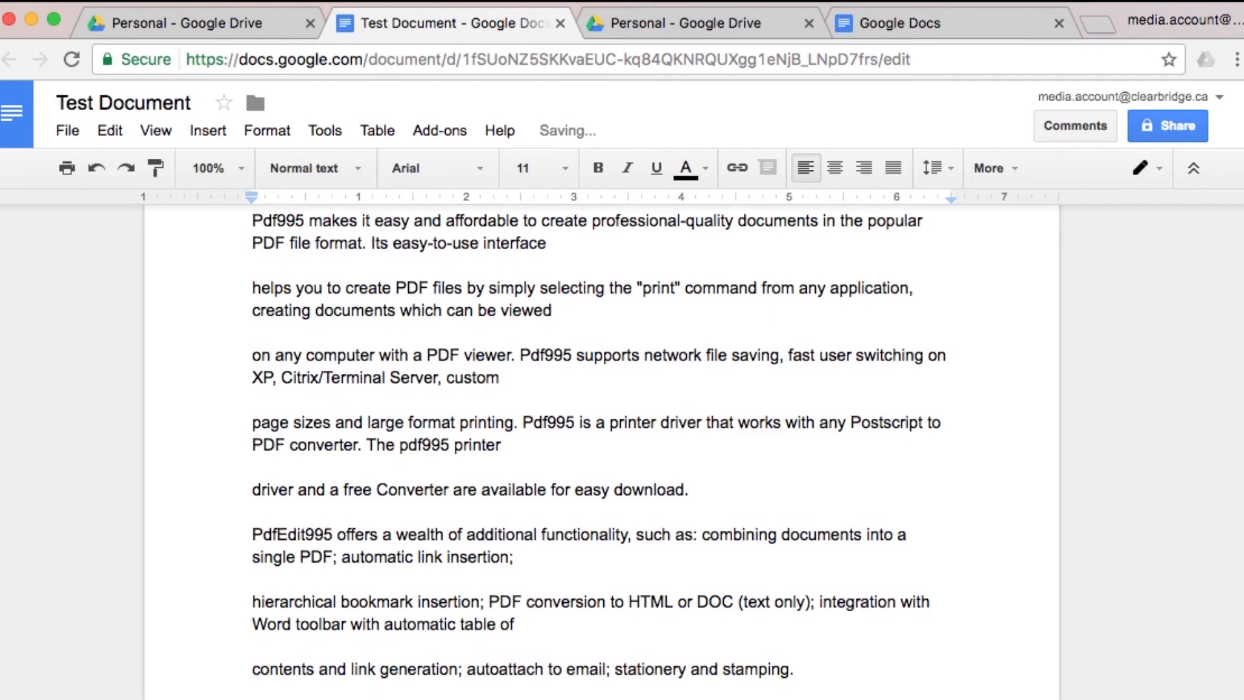
pyautogui.click(208, 132)
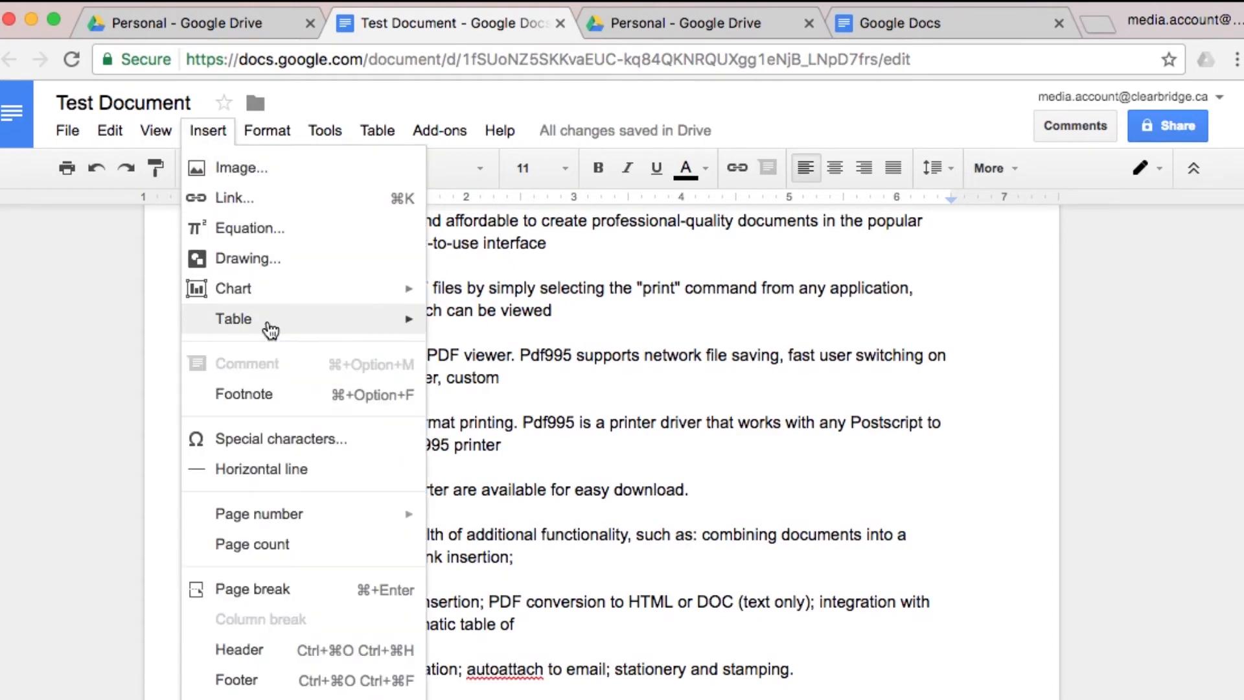
pyautogui.click(288, 586)
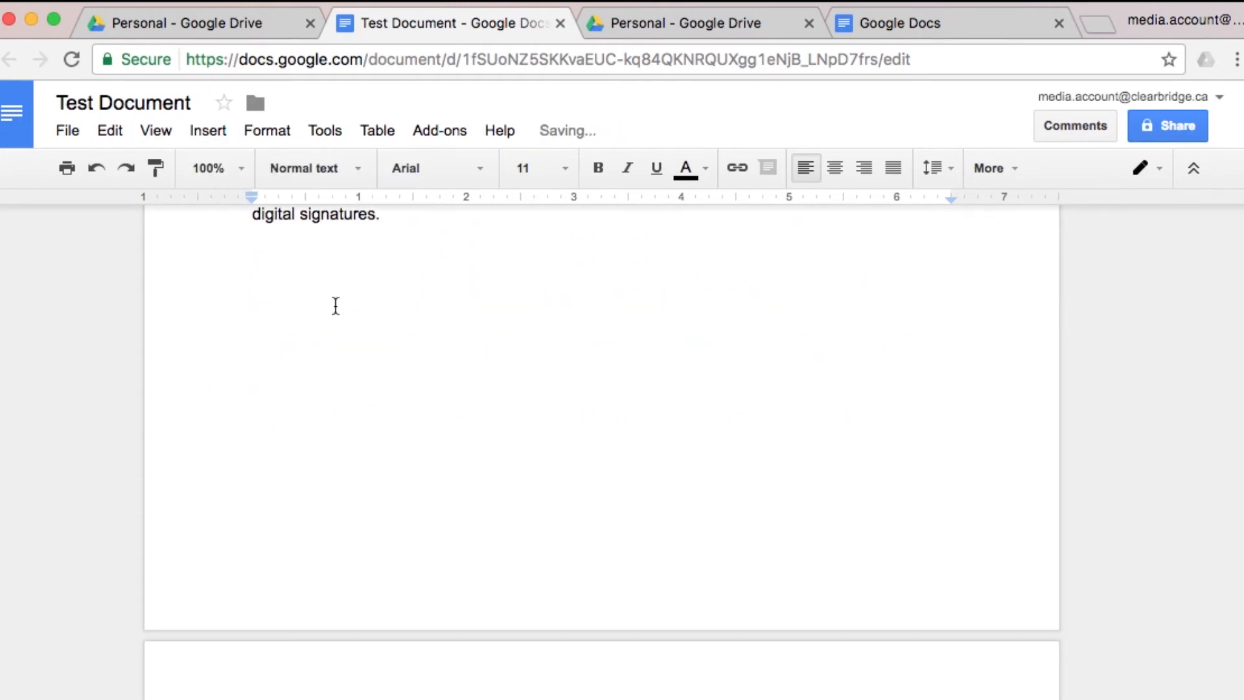
# Insert a 3 x 3 table on the new page after the page break
pyautogui.click(379, 130)
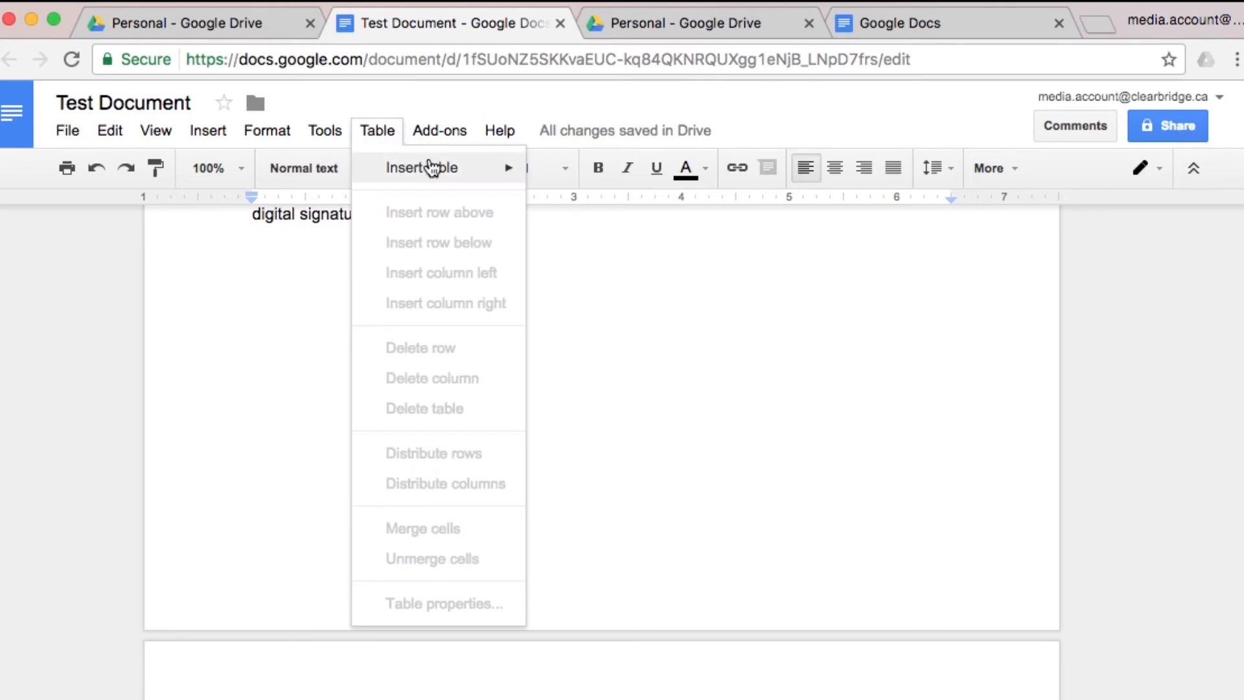
pyautogui.moveTo(430, 168)
pyautogui.click(586, 214)
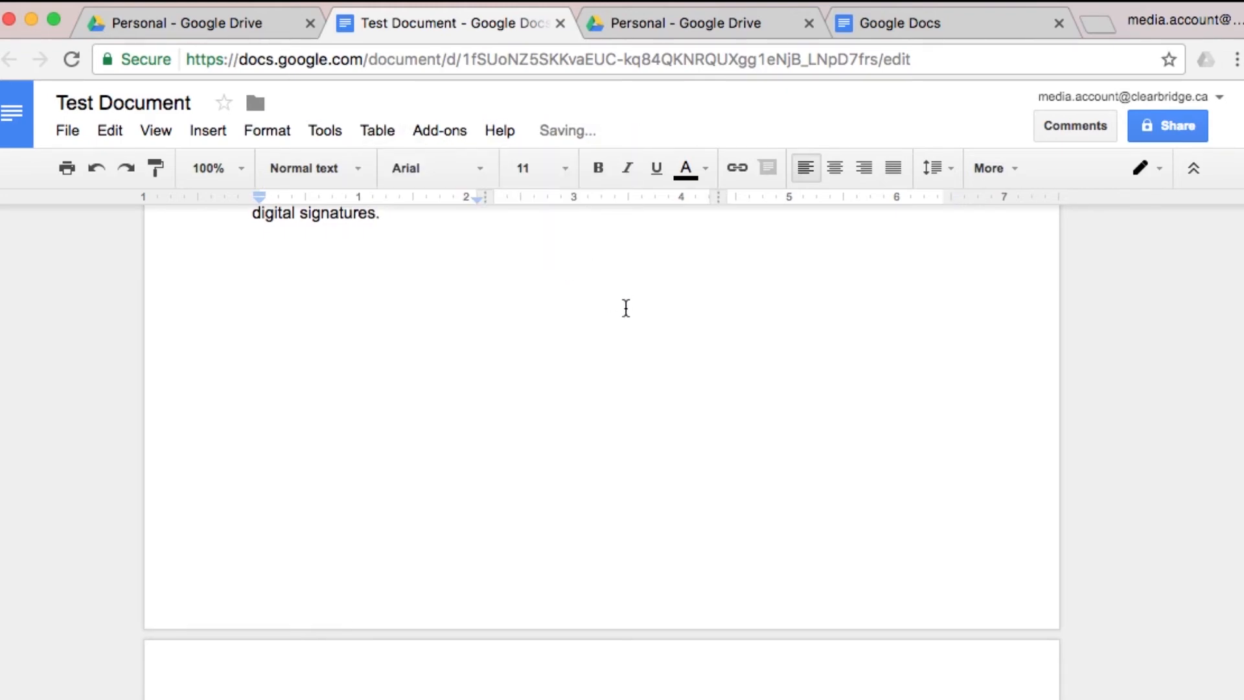
pyautogui.scroll(-1, 477, 411)
# Fill the table's first row with the headers "Column 1", "Column 2" and "Column 3"
pyautogui.doubleClick(415, 402)
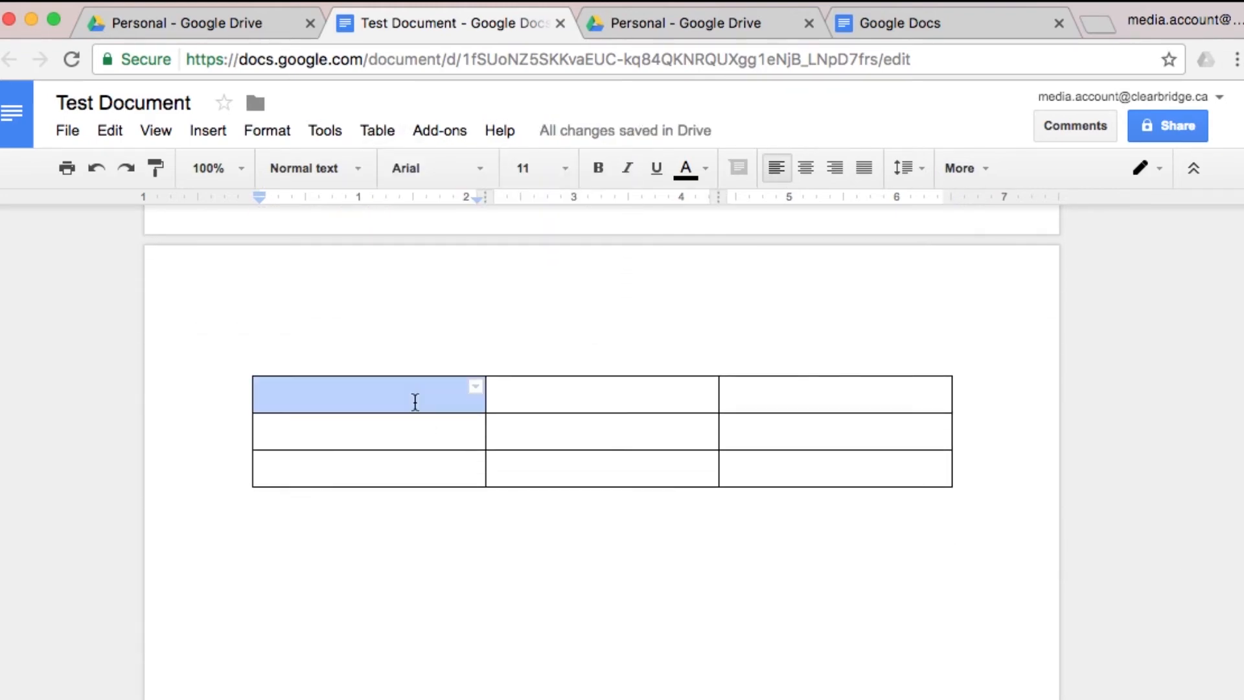
pyautogui.write('Column 1')
pyautogui.press('Tab')
pyautogui.write('C')
pyautogui.press('Tab')
pyautogui.write('Column 3')
pyautogui.press('Tab')
# Fill every cell of the table's second row with "Row 2" and every cell of the third row with "Row 3"
pyautogui.write('Row 2')
pyautogui.press('Tab')
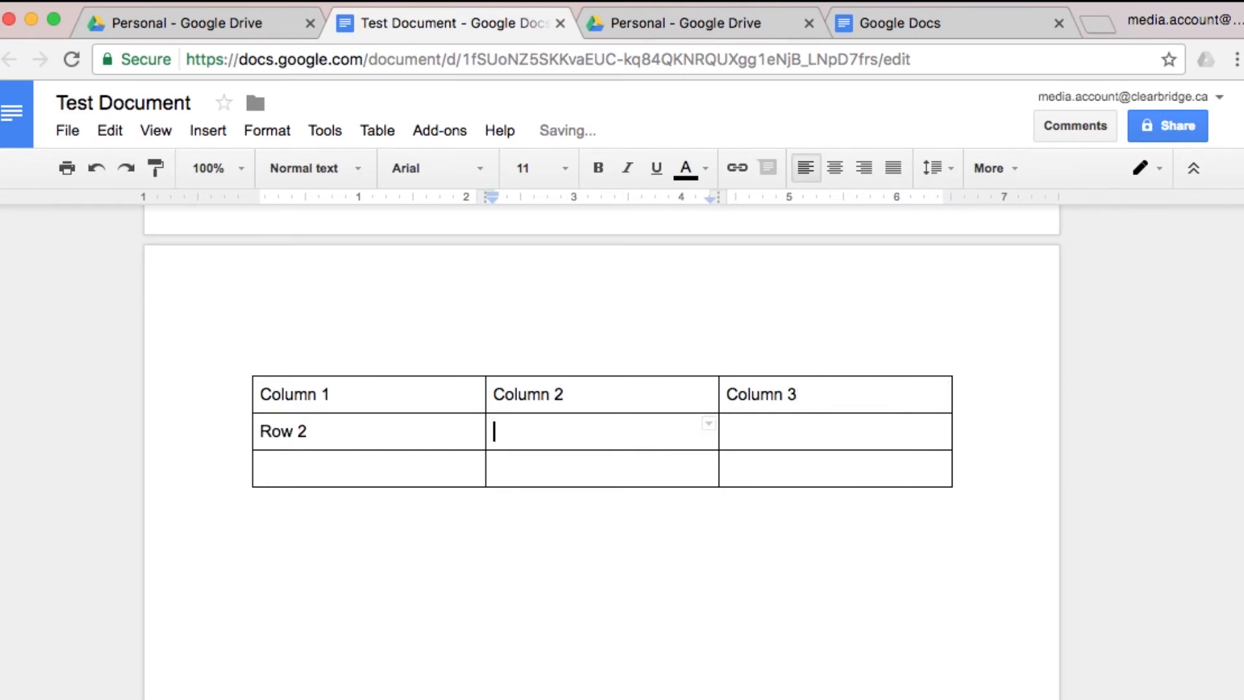
pyautogui.write('R')
pyautogui.press('Tab')
pyautogui.write('Row 2')
pyautogui.press('Tab')
pyautogui.write('Row 3')
pyautogui.press('Tab')
pyautogui.write('R')
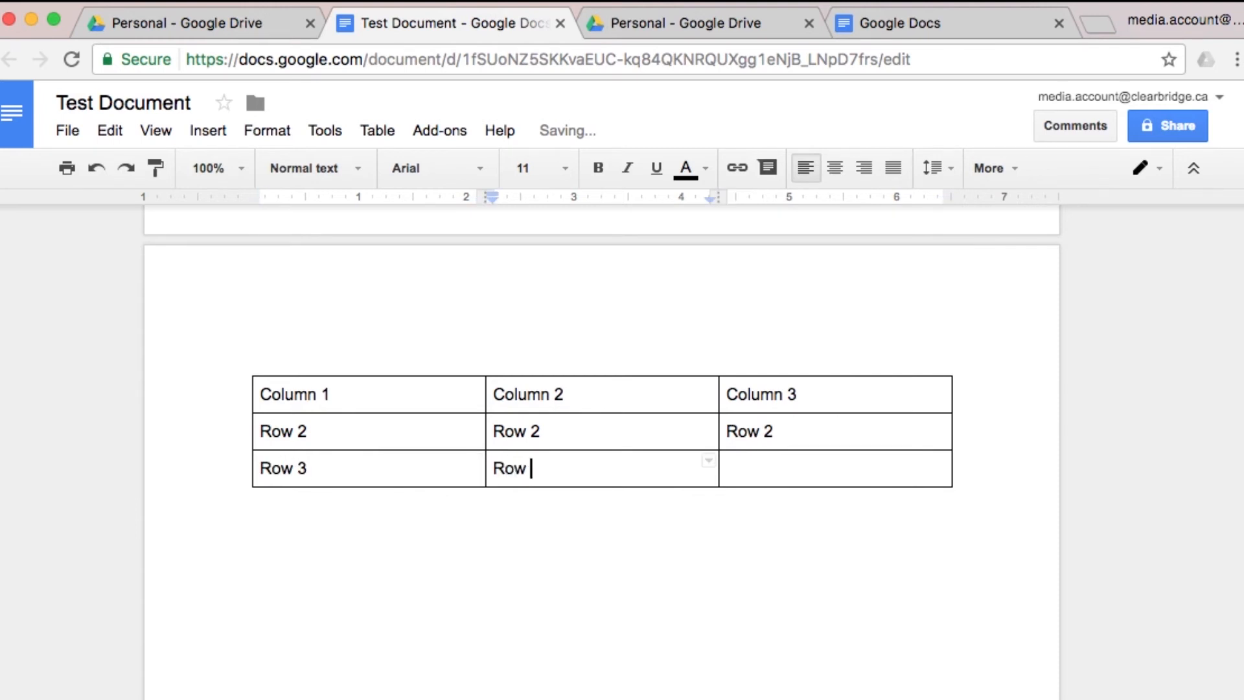
pyautogui.press('Tab')
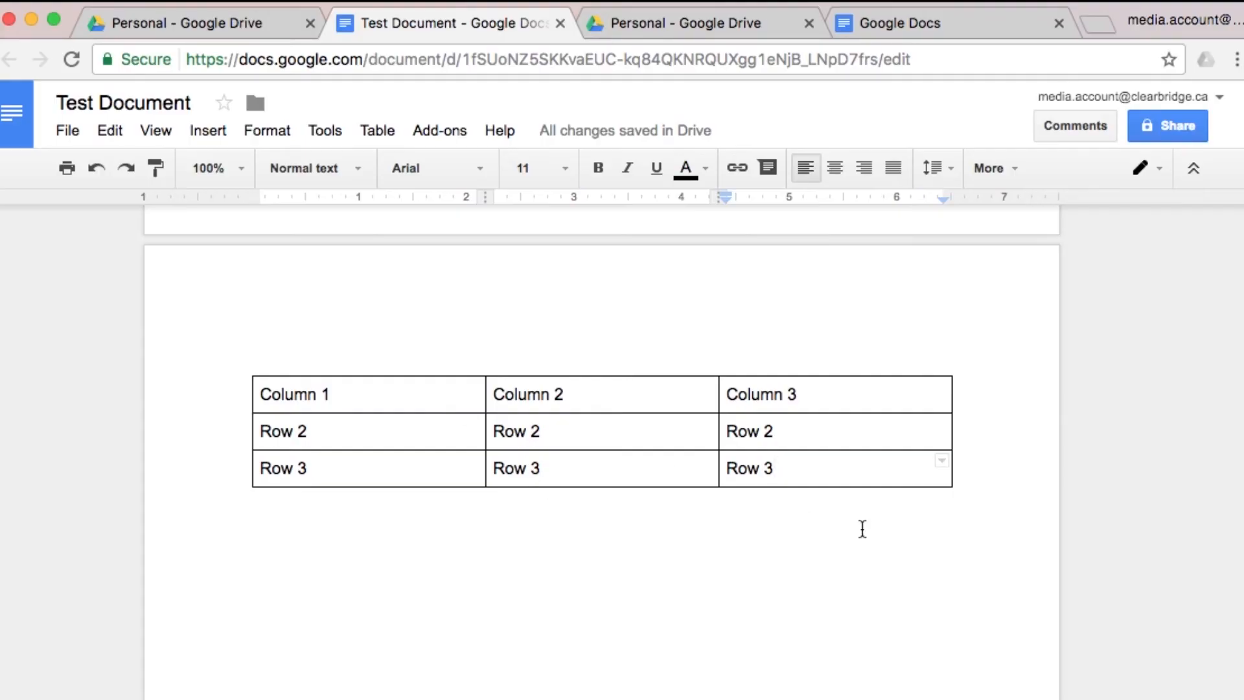
# Make "Row 3" in the table's third column bold and apply strikethrough to the "Column 2" header
pyautogui.moveTo(815, 468); pyautogui.dragTo(729, 467)
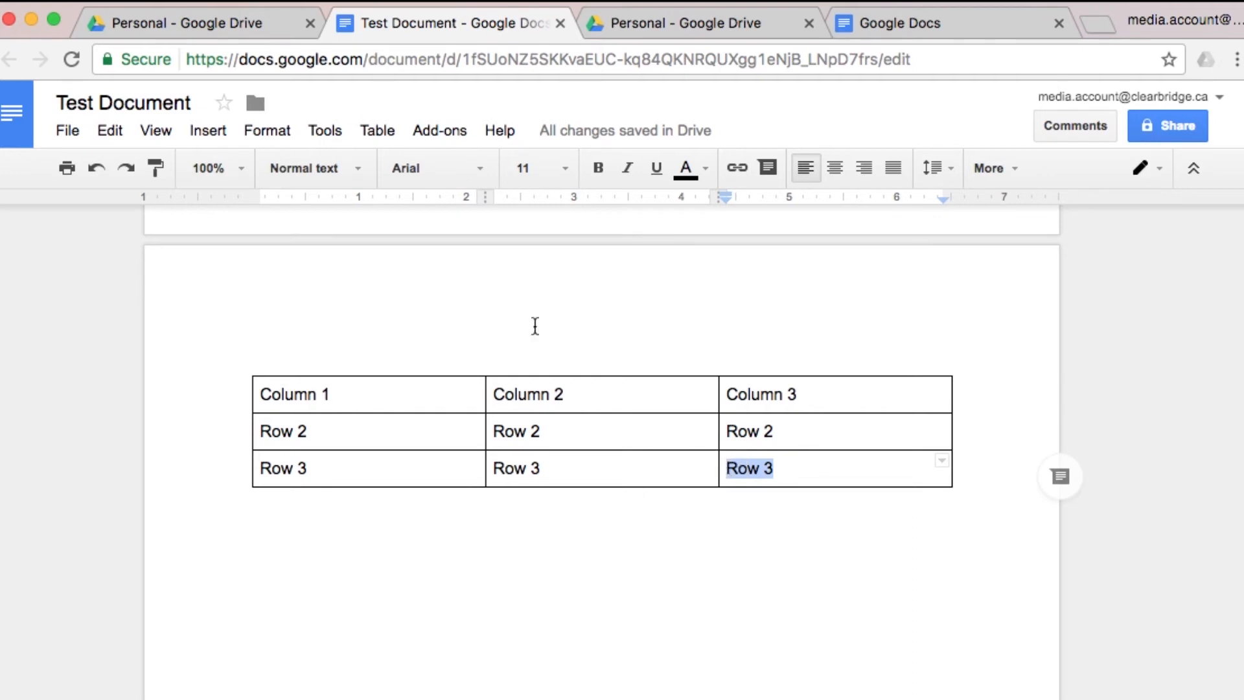
pyautogui.click(599, 168)
pyautogui.moveTo(575, 395); pyautogui.dragTo(497, 394)
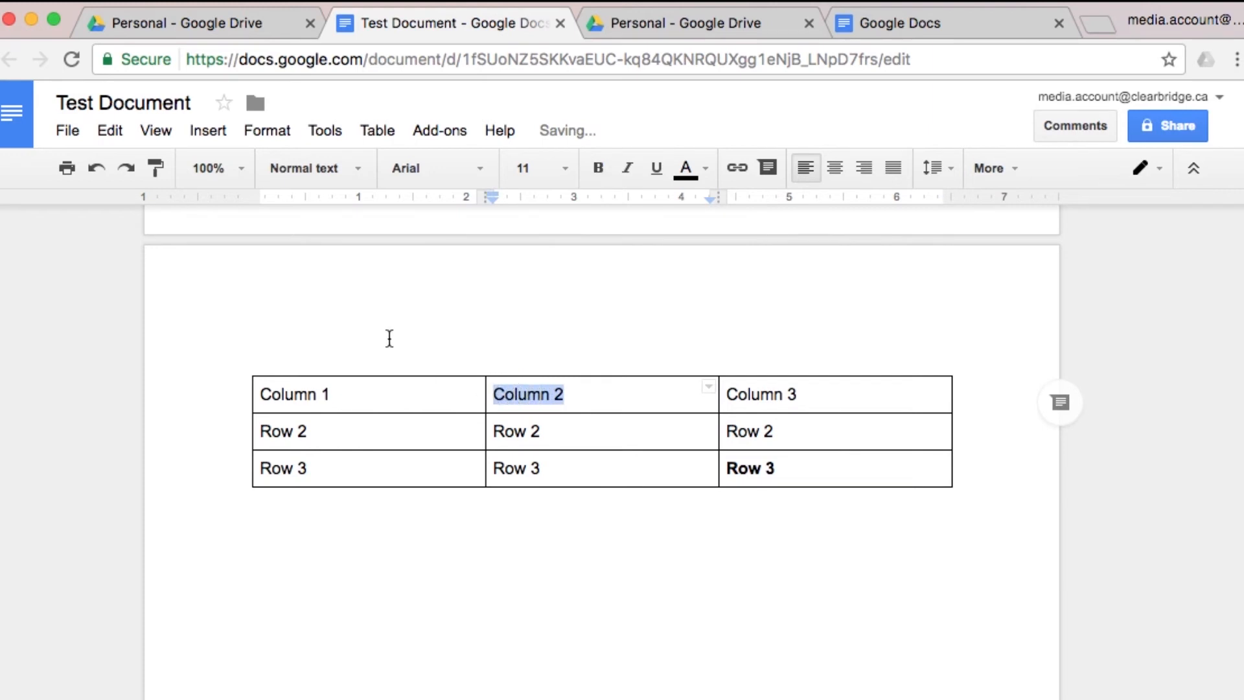
pyautogui.click(262, 132)
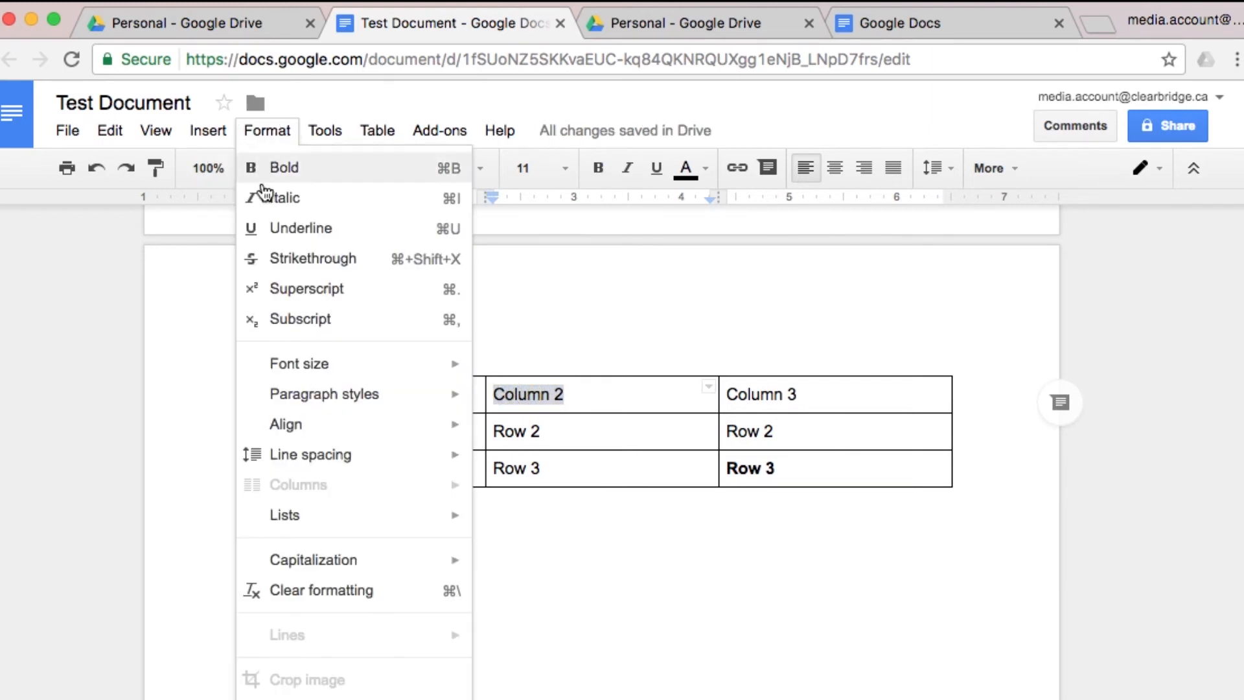
pyautogui.click(278, 260)
# Change the font of the "Column 1" header to Bree Serif
pyautogui.click(344, 398)
pyautogui.moveTo(344, 397); pyautogui.dragTo(263, 394)
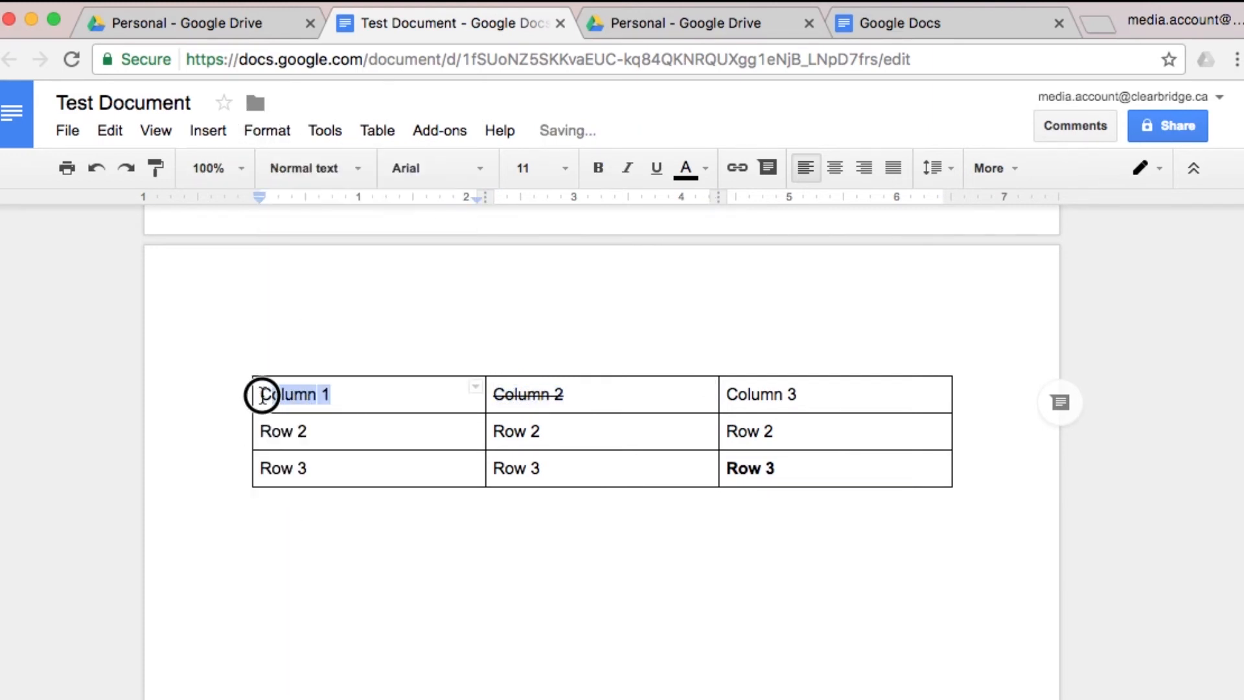
pyautogui.click(313, 172)
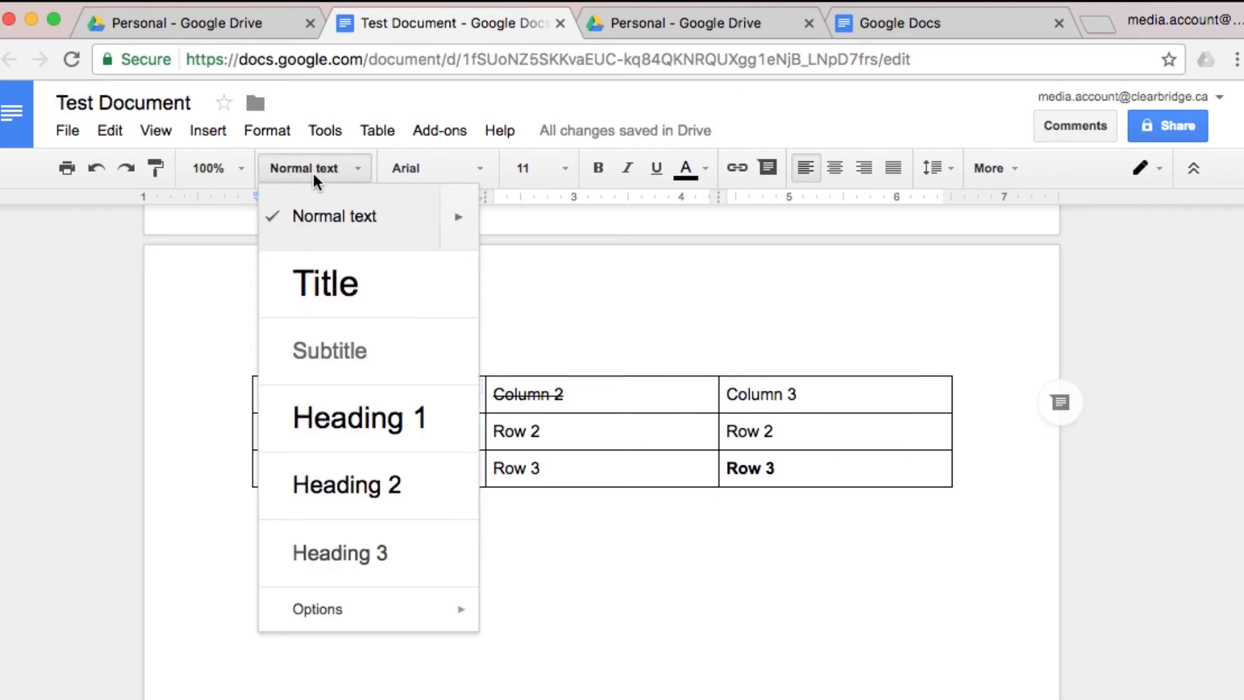
pyautogui.click(460, 168)
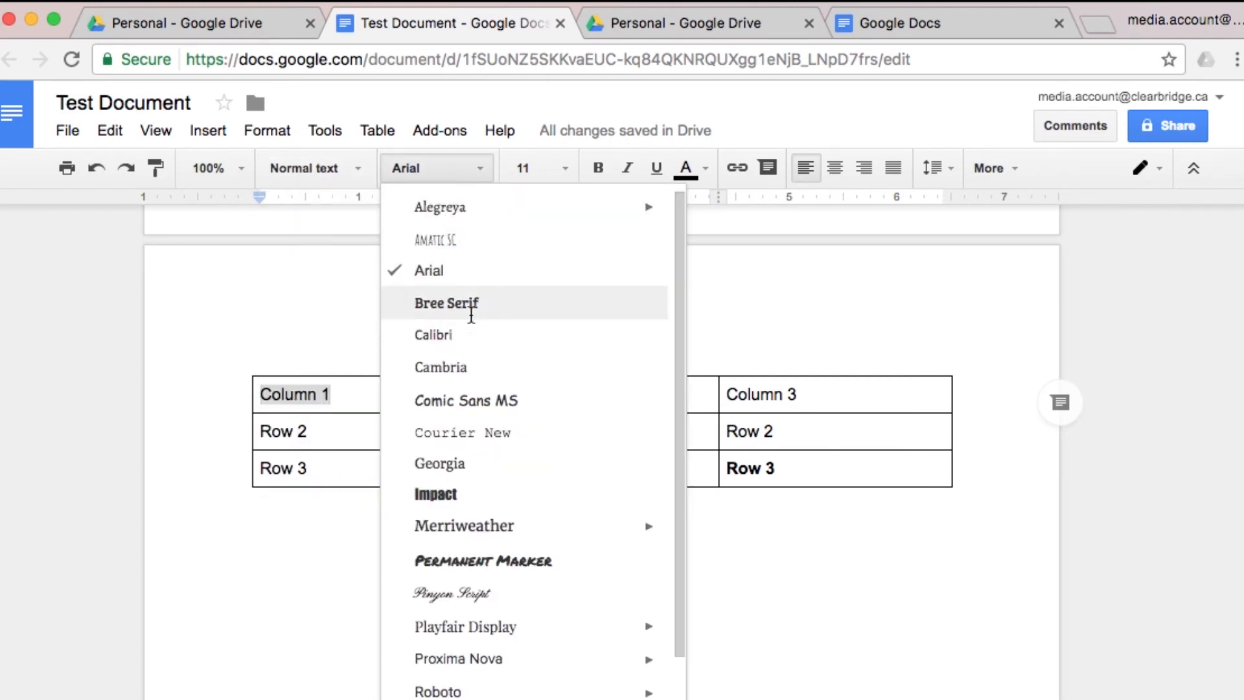
pyautogui.click(469, 305)
# Add three lines below the table reading "Heading 1", "Heading 2" and "Paragraph text"
pyautogui.click(897, 574)
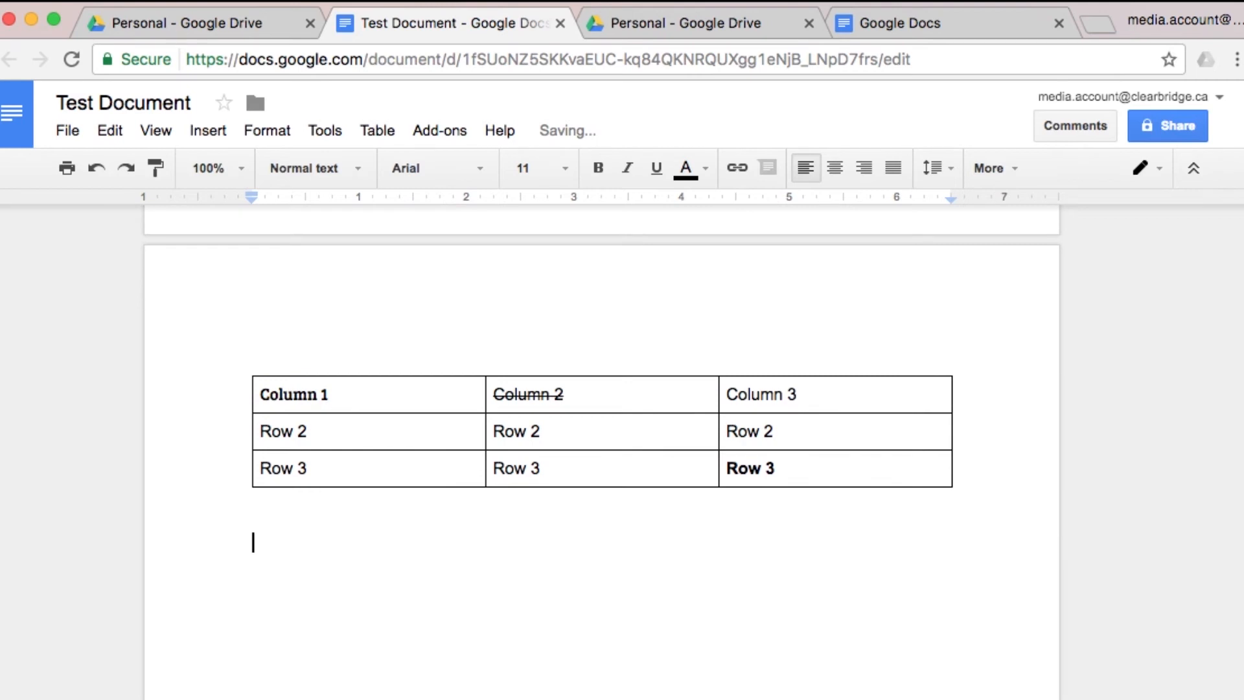
pyautogui.write('Heading 1')
pyautogui.press('Return')
pyautogui.write('Heading 2')
pyautogui.press('Return')
pyautogui.write('Paragraph text')
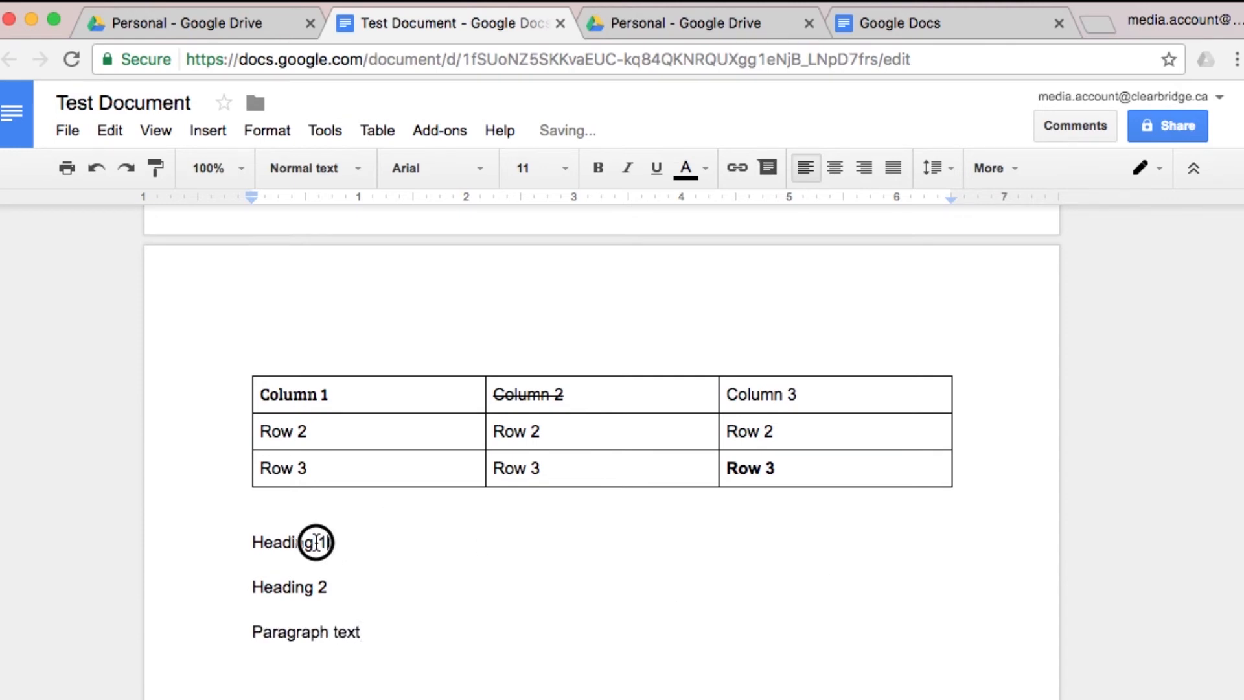
# Apply the Title style to the "Heading 1" line and the Heading 2 style to the "Heading 2" line
pyautogui.tripleClick(292, 538)
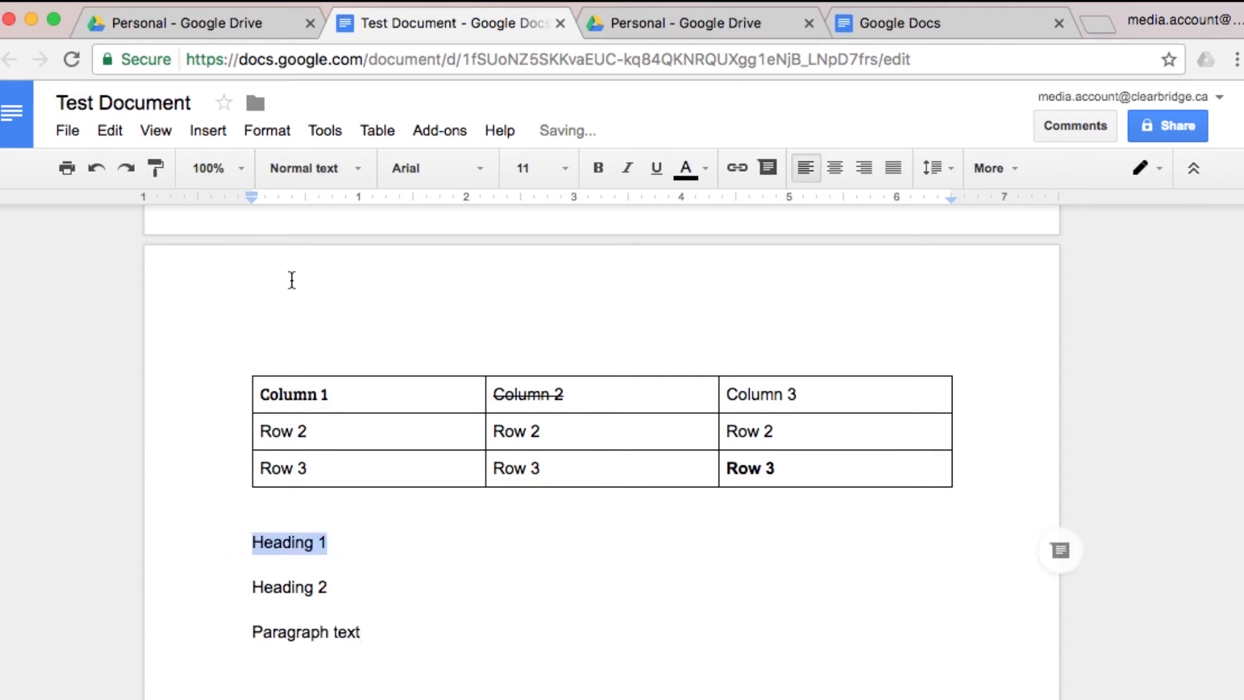
pyautogui.click(325, 171)
pyautogui.click(361, 286)
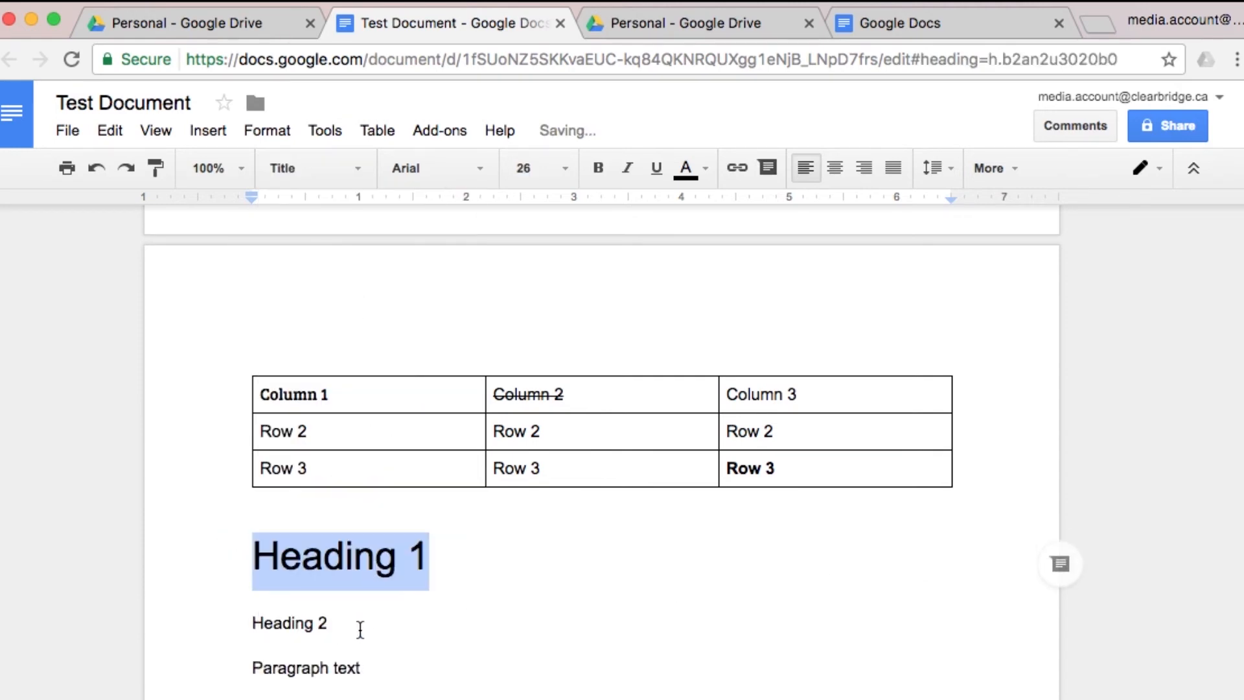
pyautogui.tripleClick(352, 625)
pyautogui.click(279, 167)
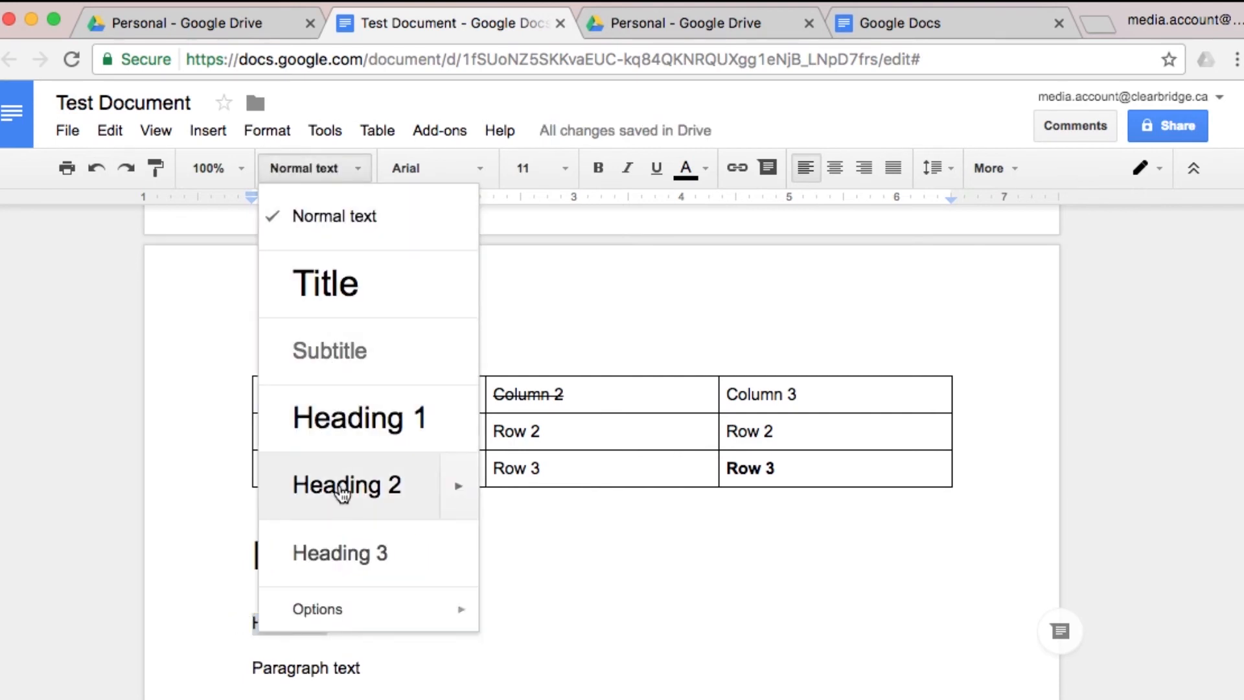
pyautogui.click(339, 491)
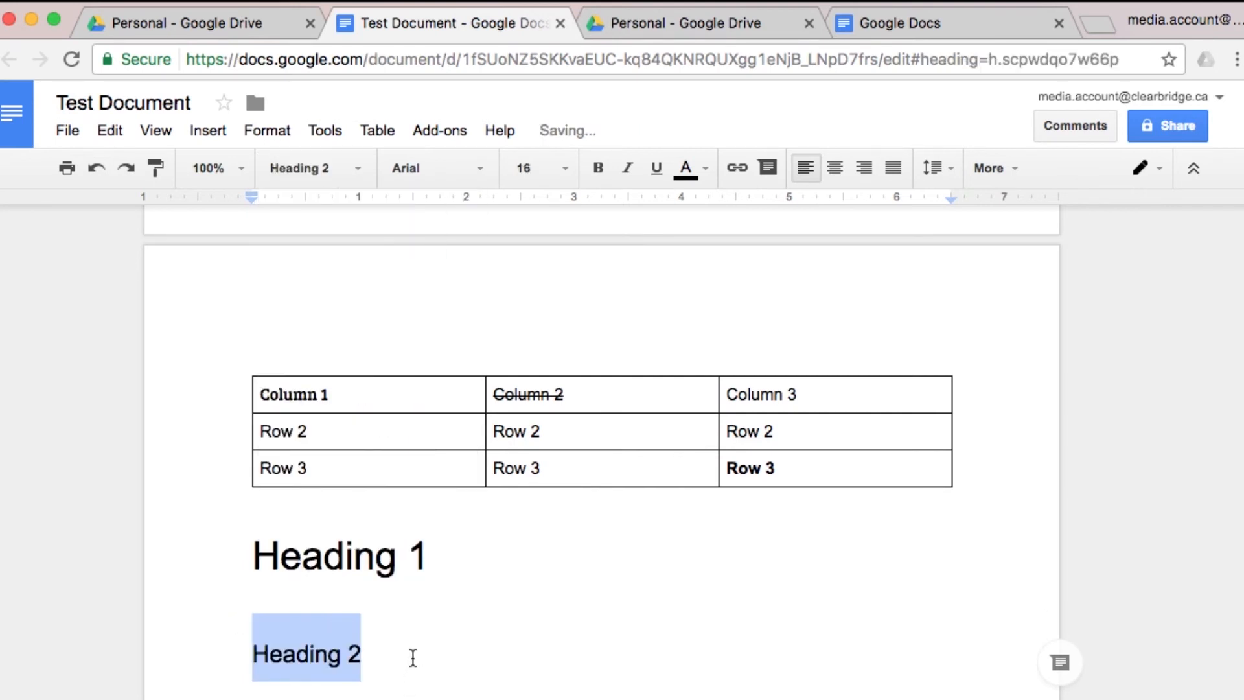
pyautogui.click(413, 657)
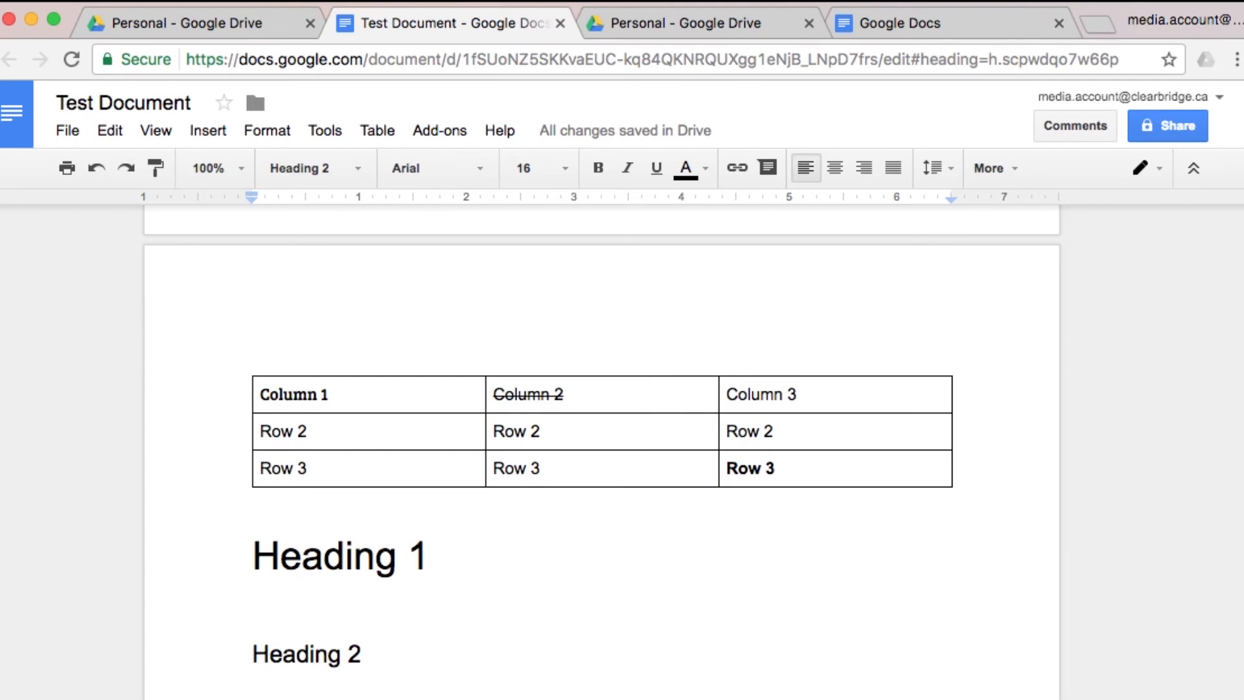
pyautogui.click(422, 616)
# Add the line "Title Heading" above the first paragraph at the start of the document
pyautogui.scroll(-6, 420, 613)
pyautogui.scroll(15, 434, 628)
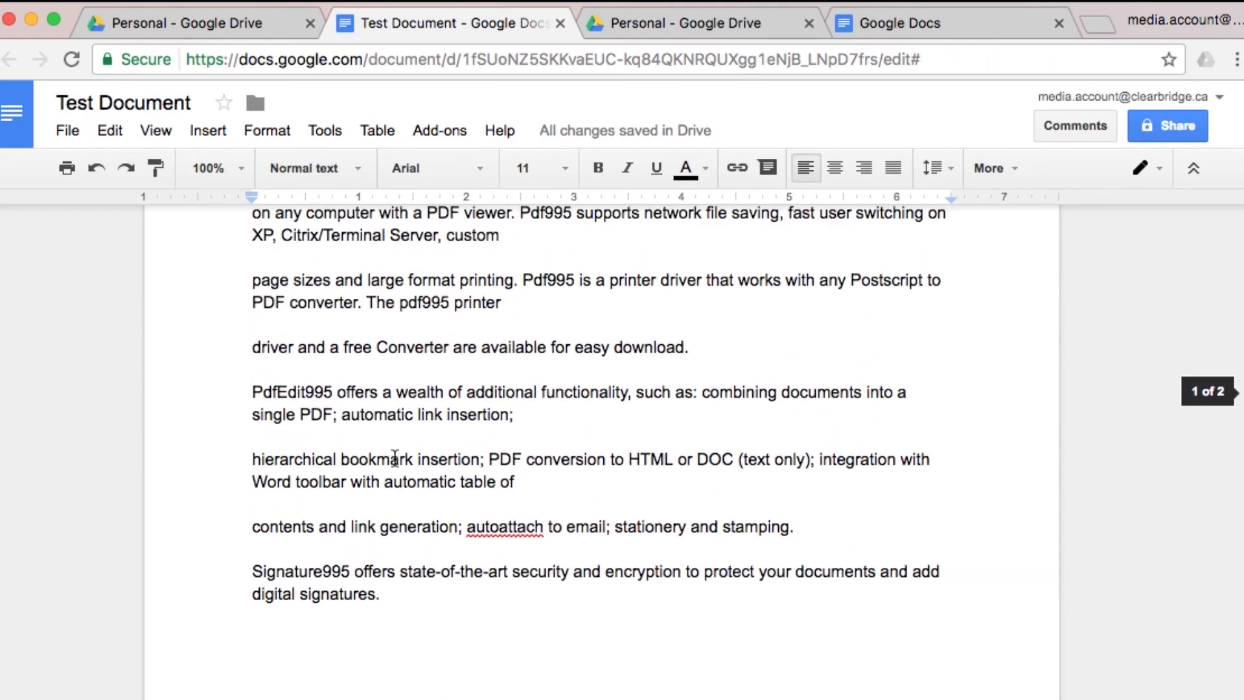
pyautogui.scroll(6, 388, 452)
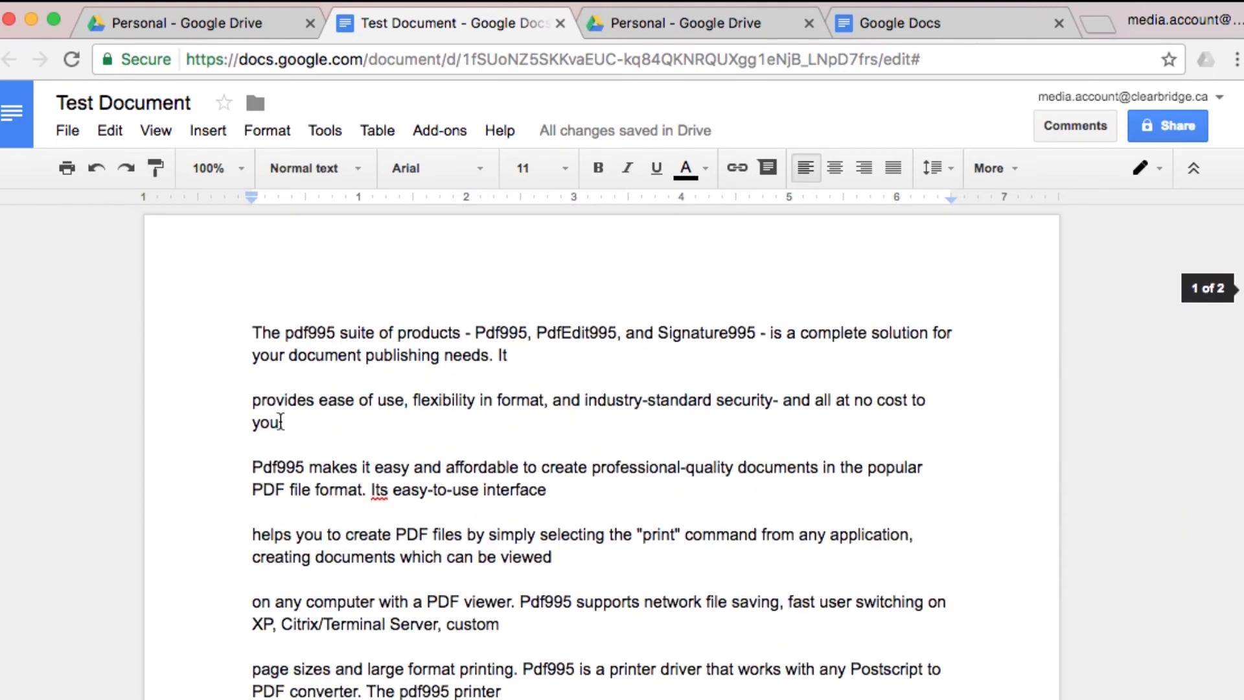
pyautogui.click(248, 323)
pyautogui.write('Title Head')
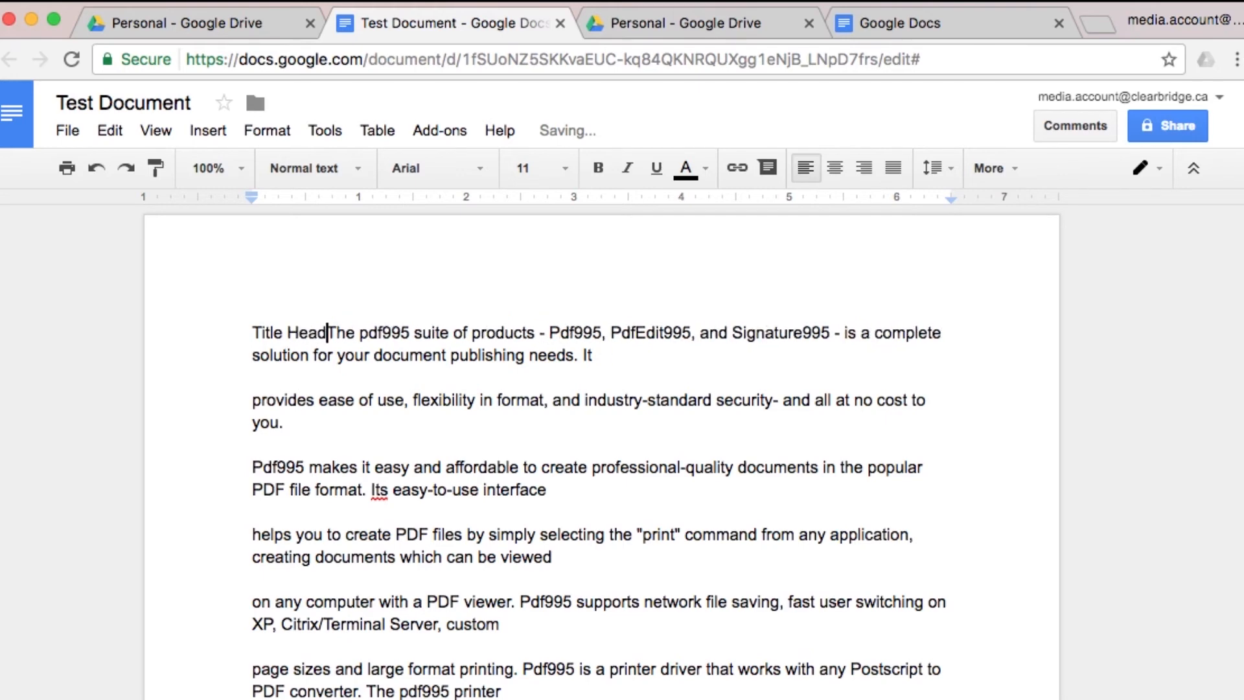
pyautogui.write('ing')
pyautogui.press('Return')
# Apply the Title style to the "Title Heading" line
pyautogui.moveTo(389, 333); pyautogui.dragTo(253, 333)
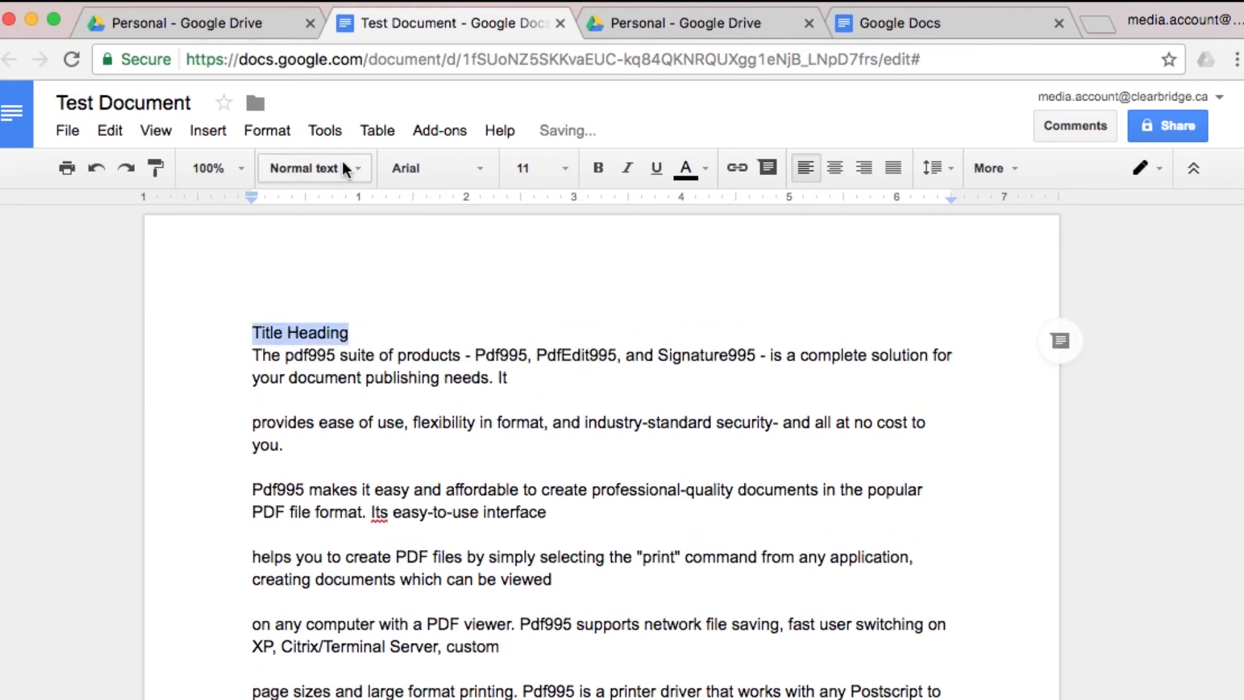
pyautogui.click(347, 168)
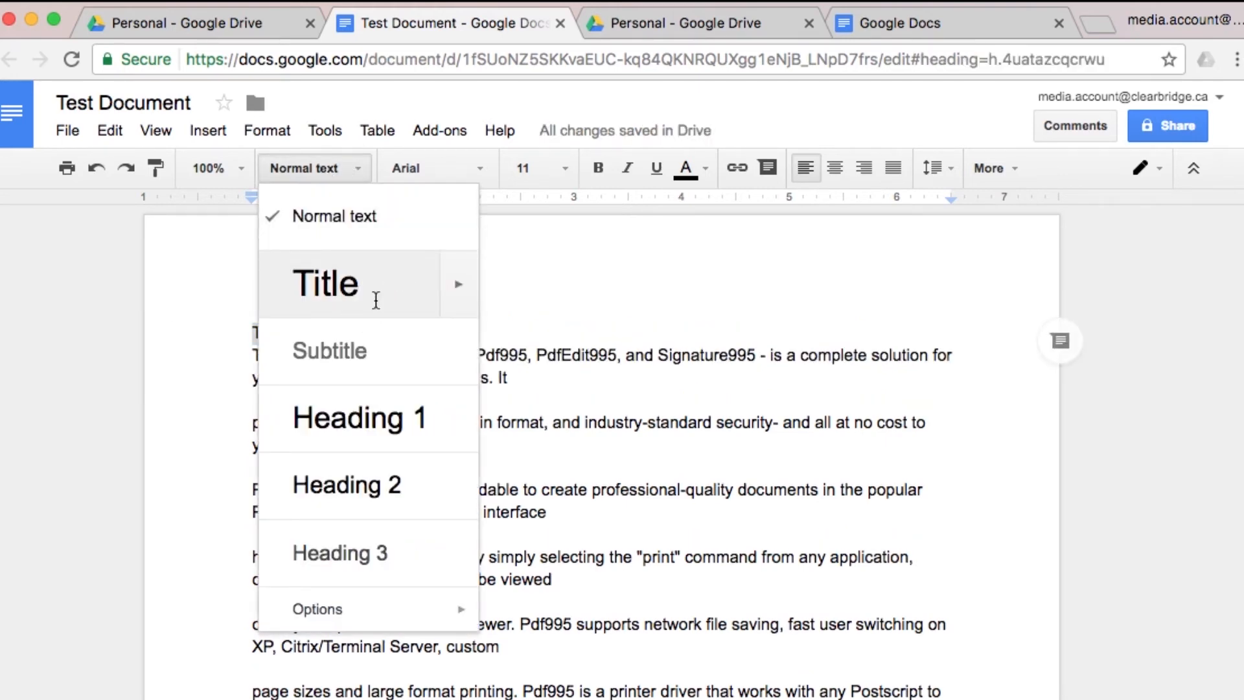
pyautogui.click(378, 310)
pyautogui.click(482, 352)
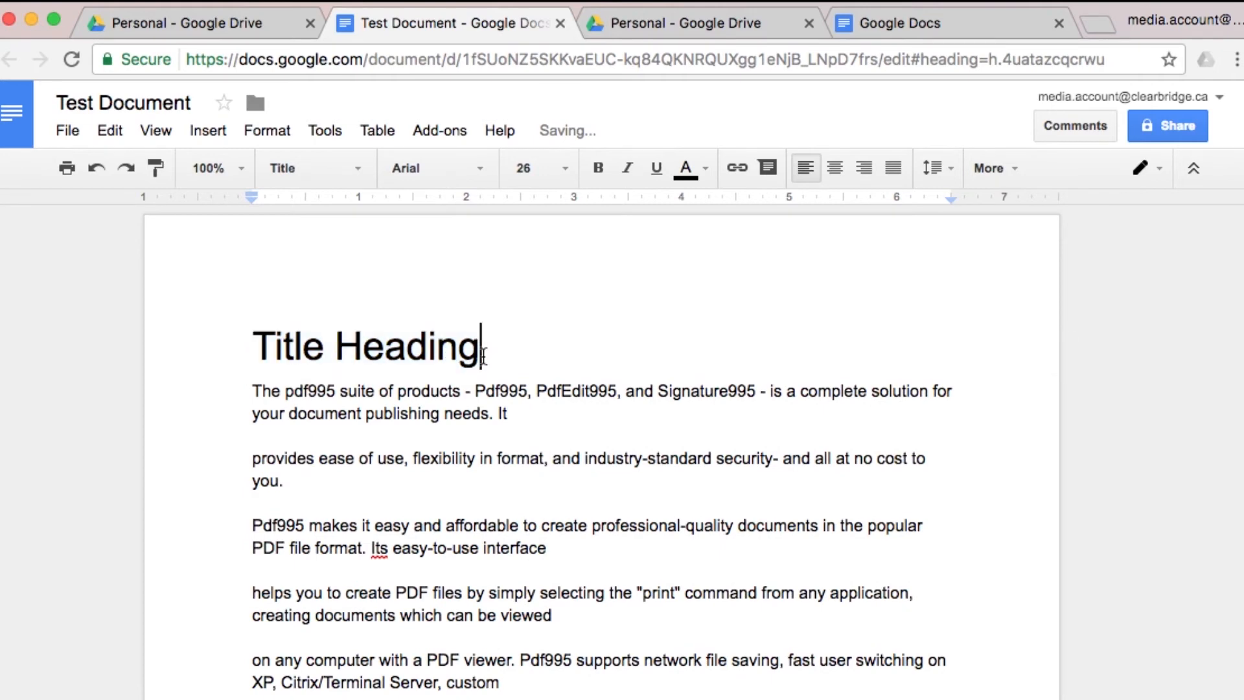
# Insert a page break before "Title Heading" so that a blank first page precedes it
pyautogui.click(254, 344)
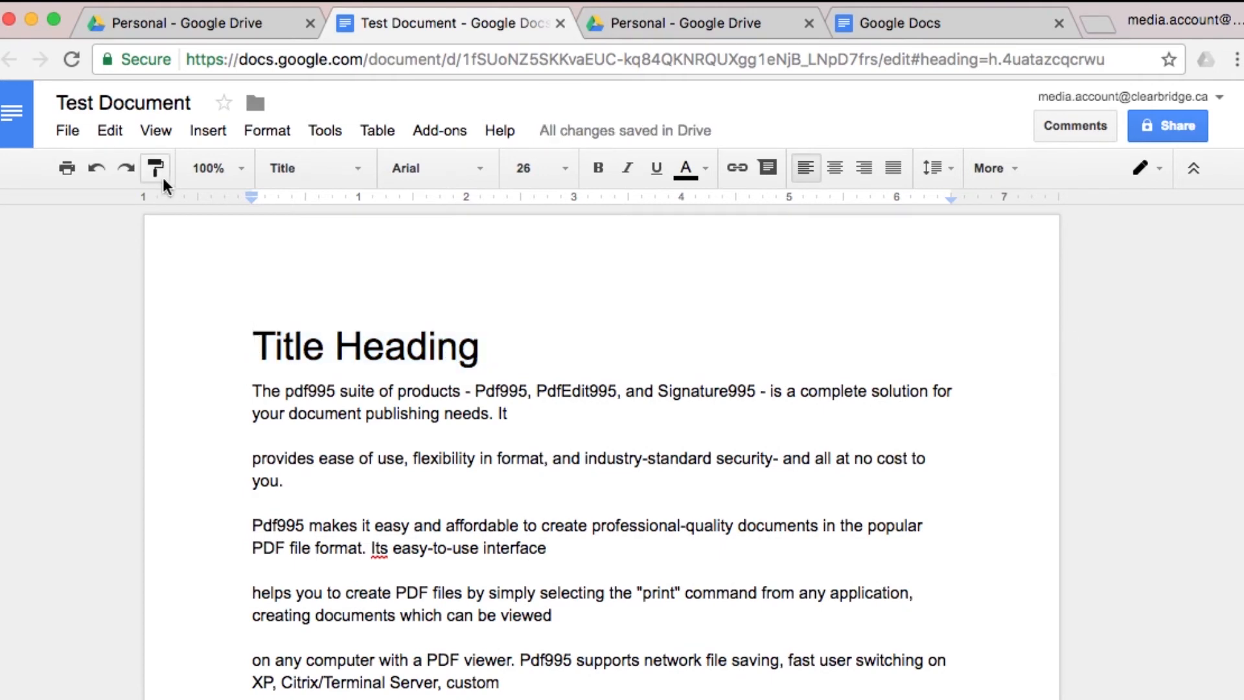
pyautogui.click(209, 131)
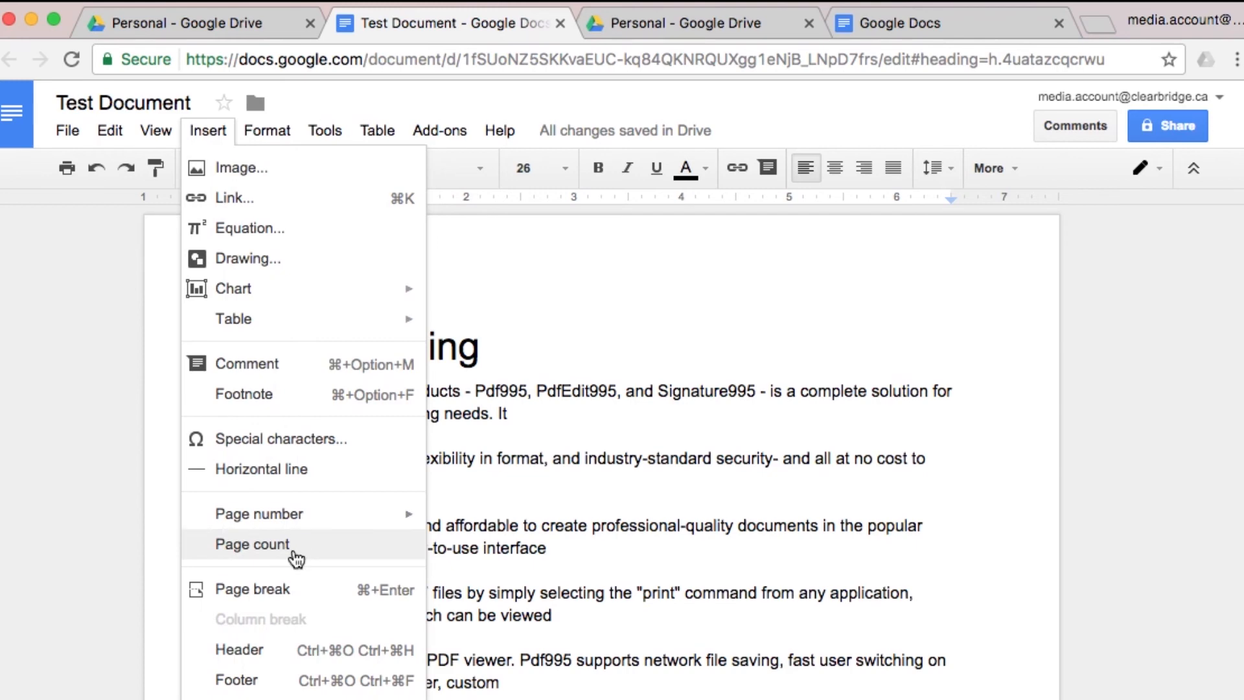
pyautogui.click(293, 577)
pyautogui.scroll(-4, 445, 456)
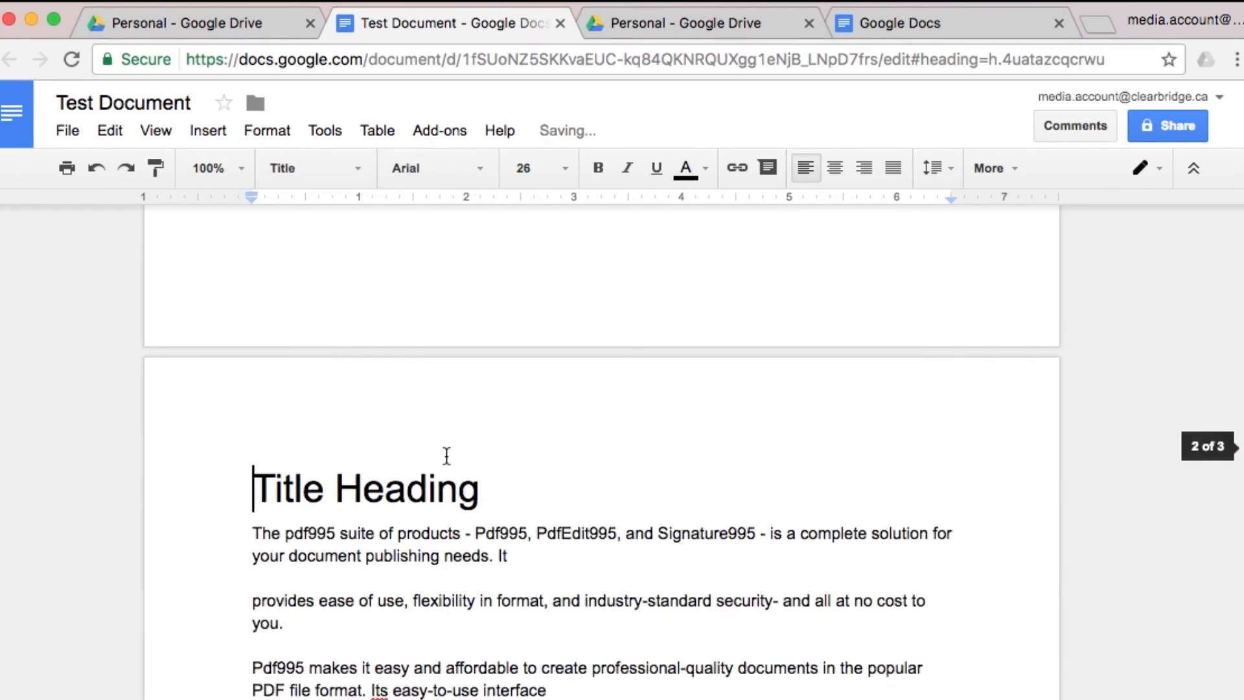
# Insert a table of contents with blue links on the blank first page
pyautogui.scroll(15, 434, 446)
pyautogui.moveTo(405, 352); pyautogui.dragTo(280, 324)
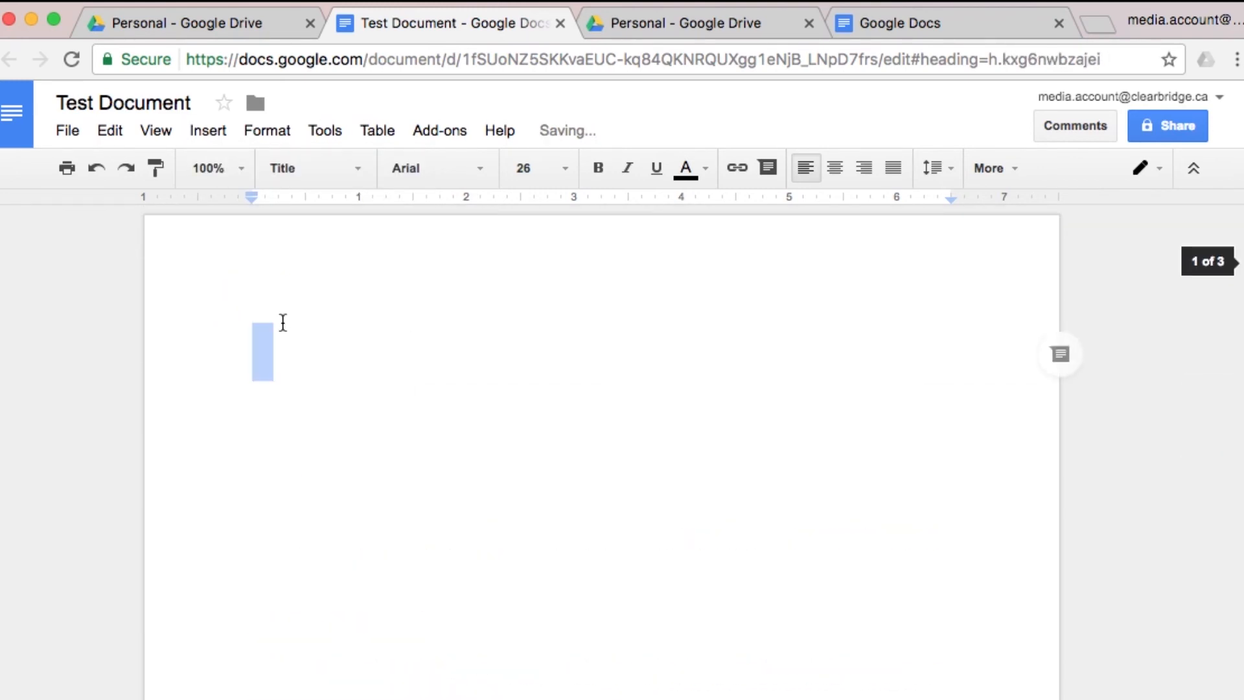
pyautogui.click(218, 135)
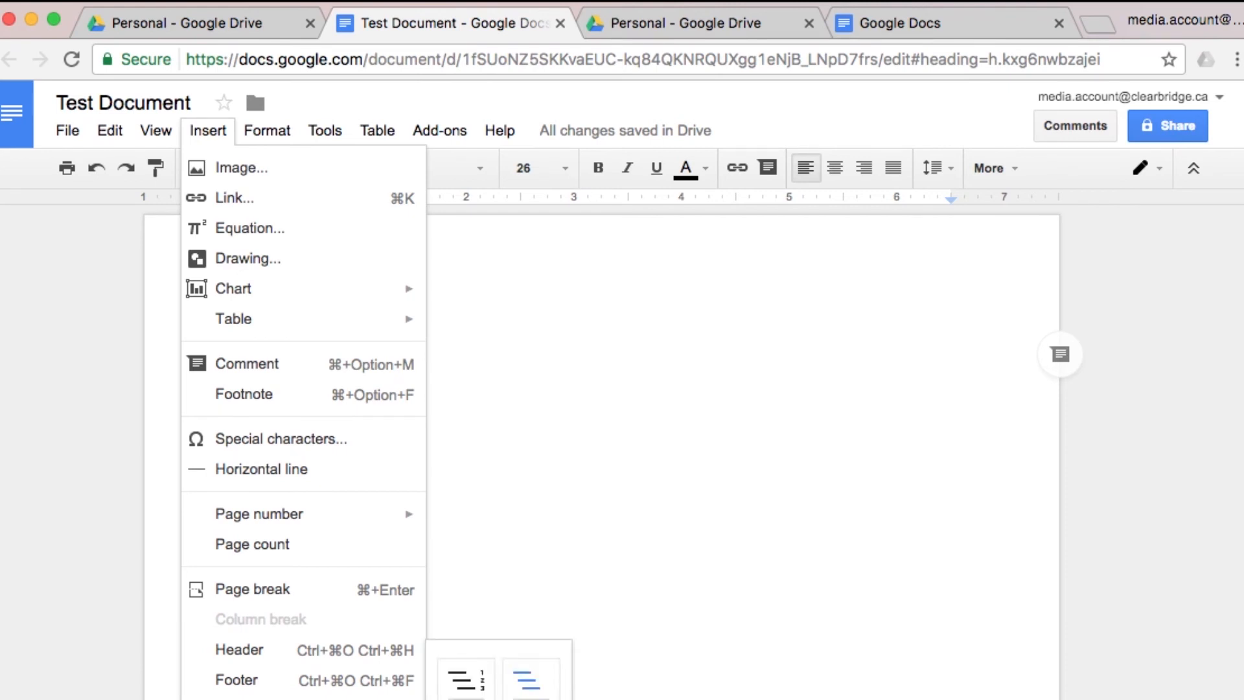
pyautogui.click(527, 680)
pyautogui.click(537, 672)
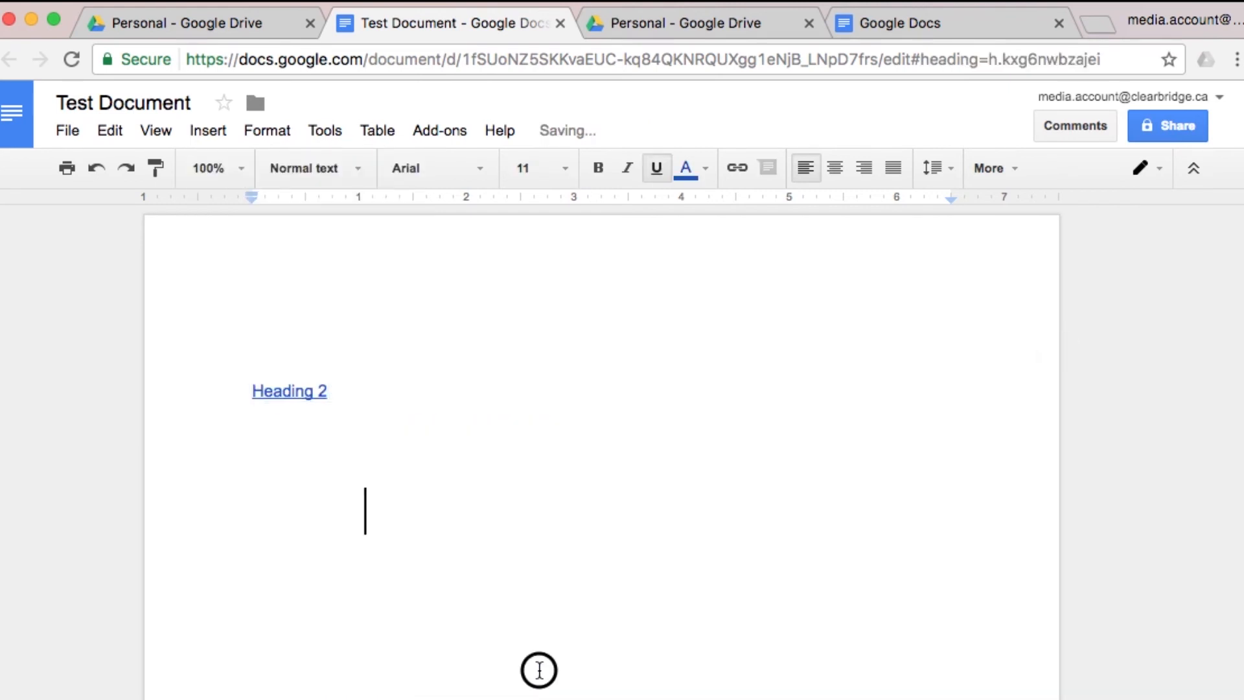
# Update the table of contents on the first page to match the document's current headings
pyautogui.click(273, 392)
pyautogui.click(220, 398)
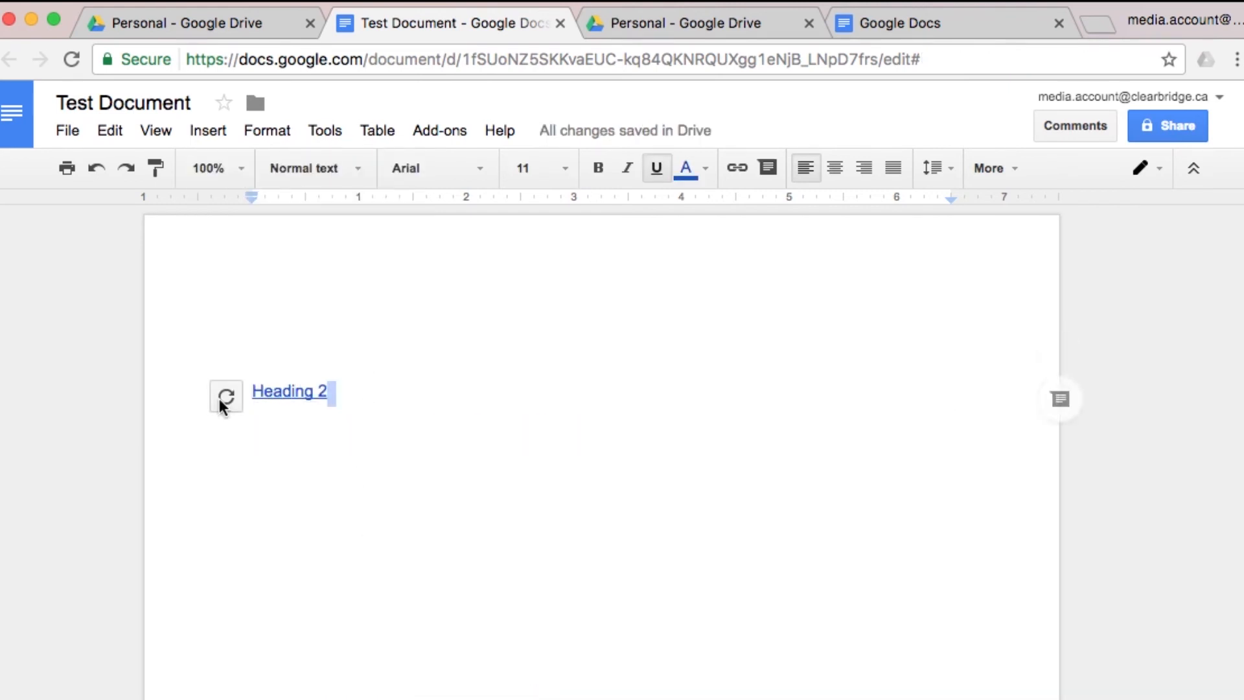
pyautogui.click(226, 397)
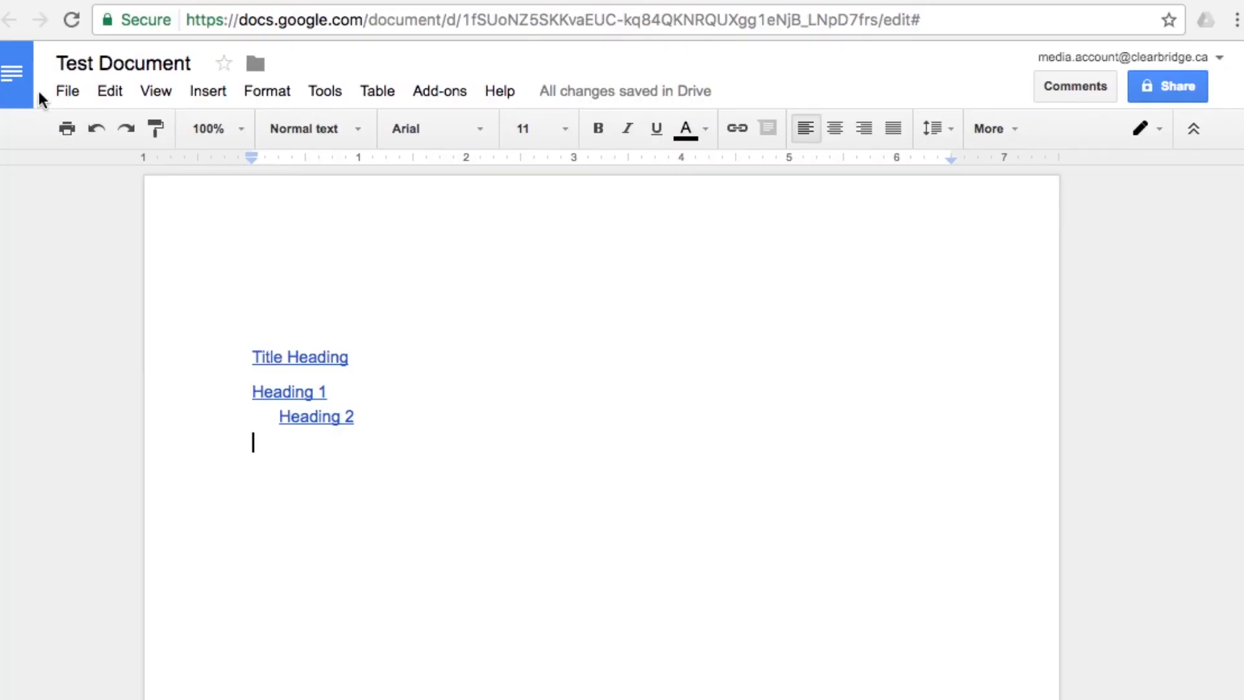
# View the document's revision history and compare the April 28, 1:31 PM and 1:43 PM versions
pyautogui.click(59, 93)
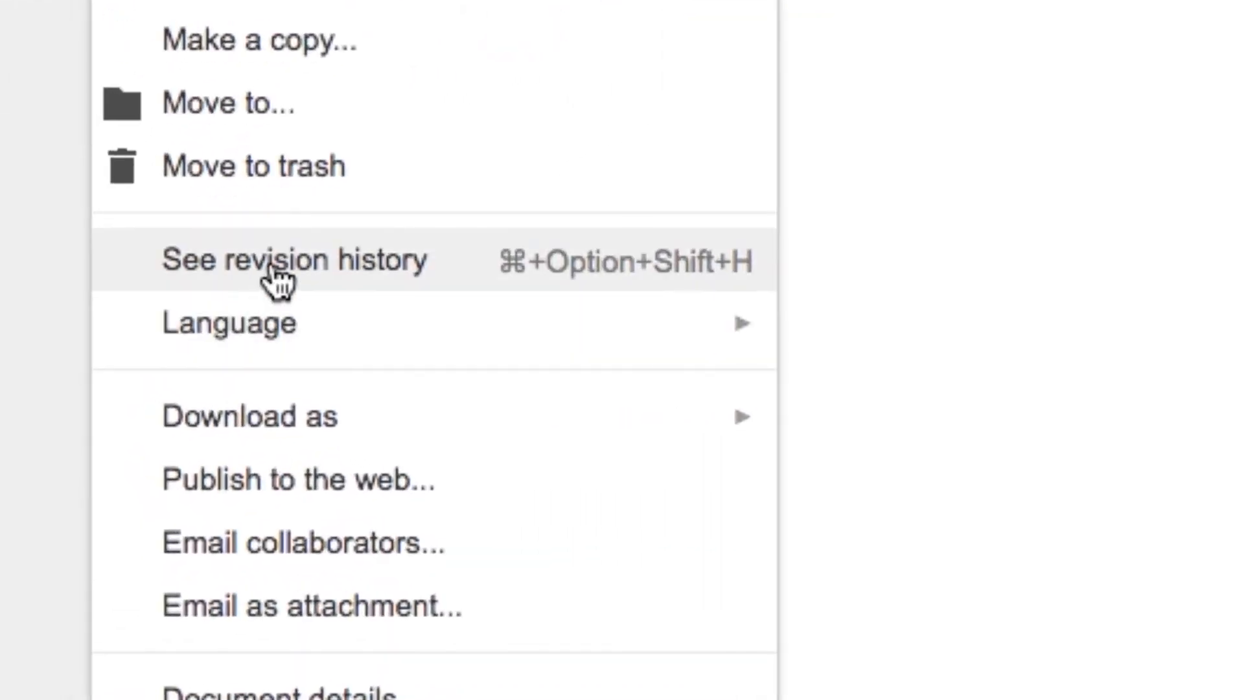
pyautogui.click(277, 280)
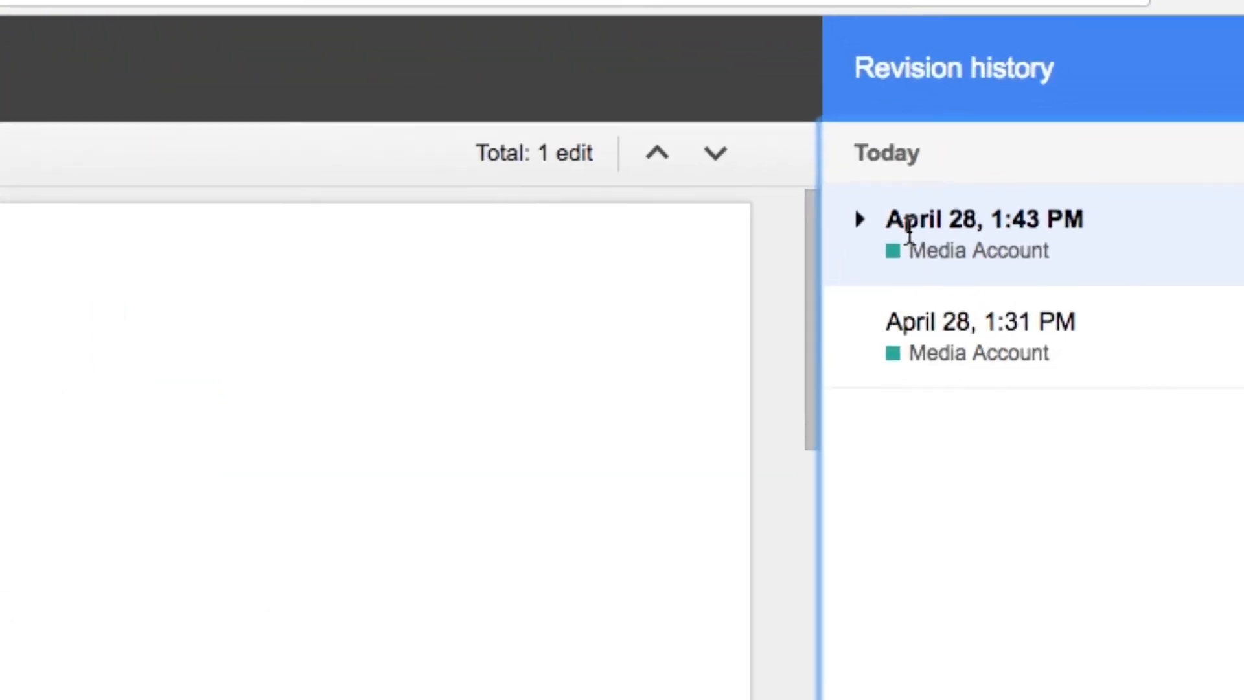
pyautogui.click(1031, 345)
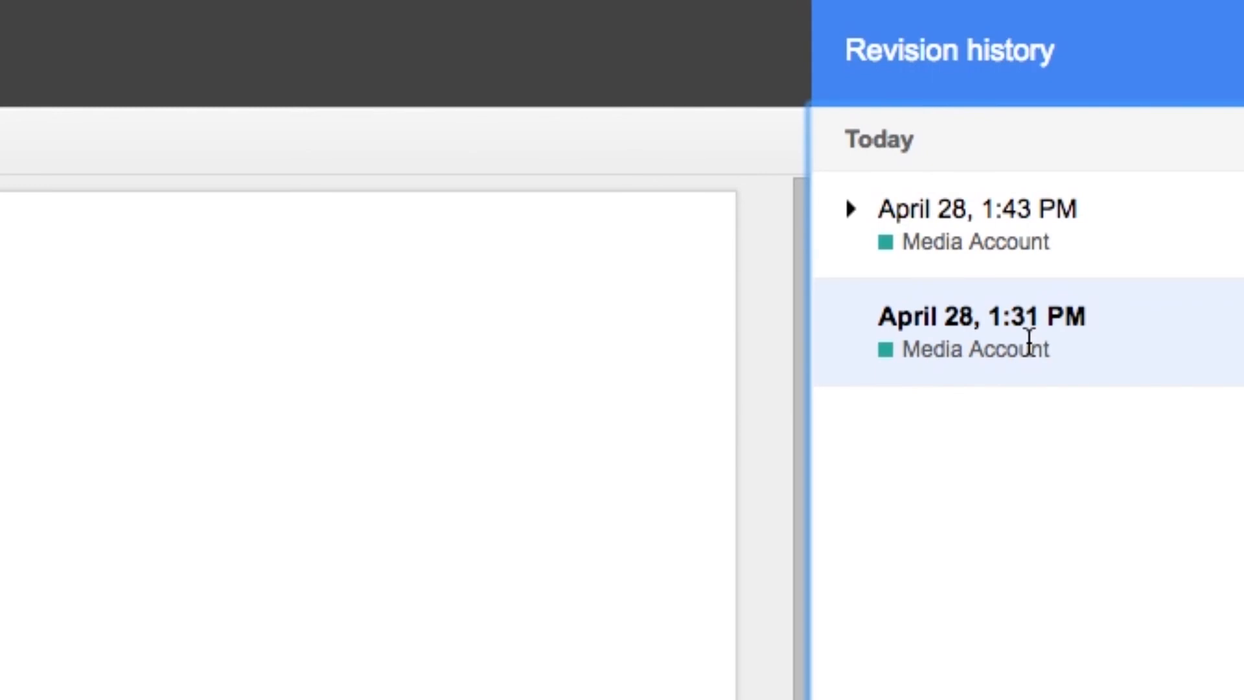
pyautogui.click(1011, 244)
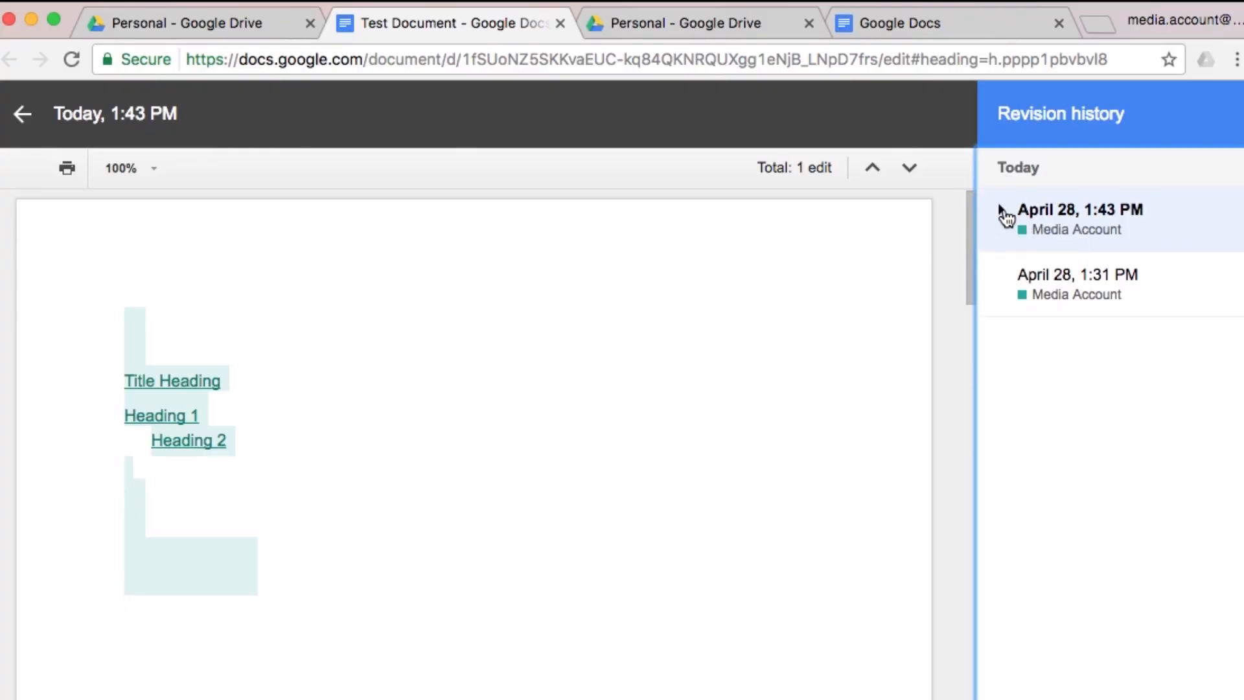
# Expand the detailed revisions of the 1:43 PM version and view its 1:41 PM, 1:40 PM and 1:39 PM entries
pyautogui.click(1002, 211)
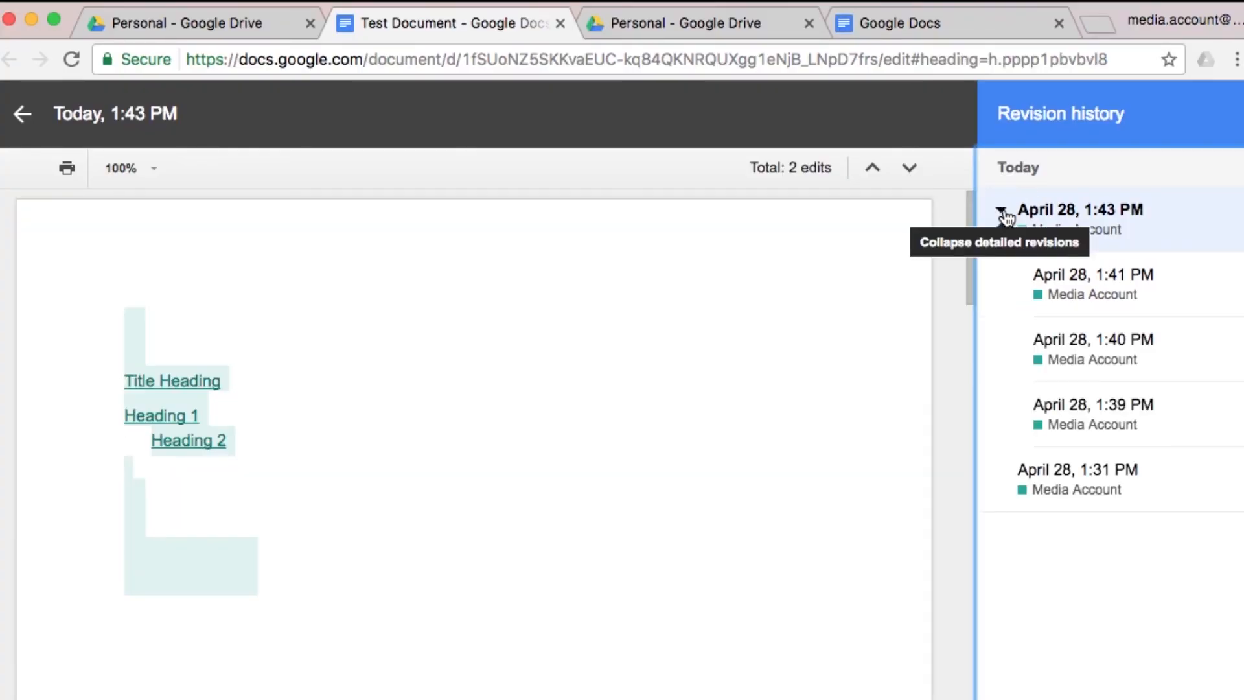
pyautogui.click(1160, 293)
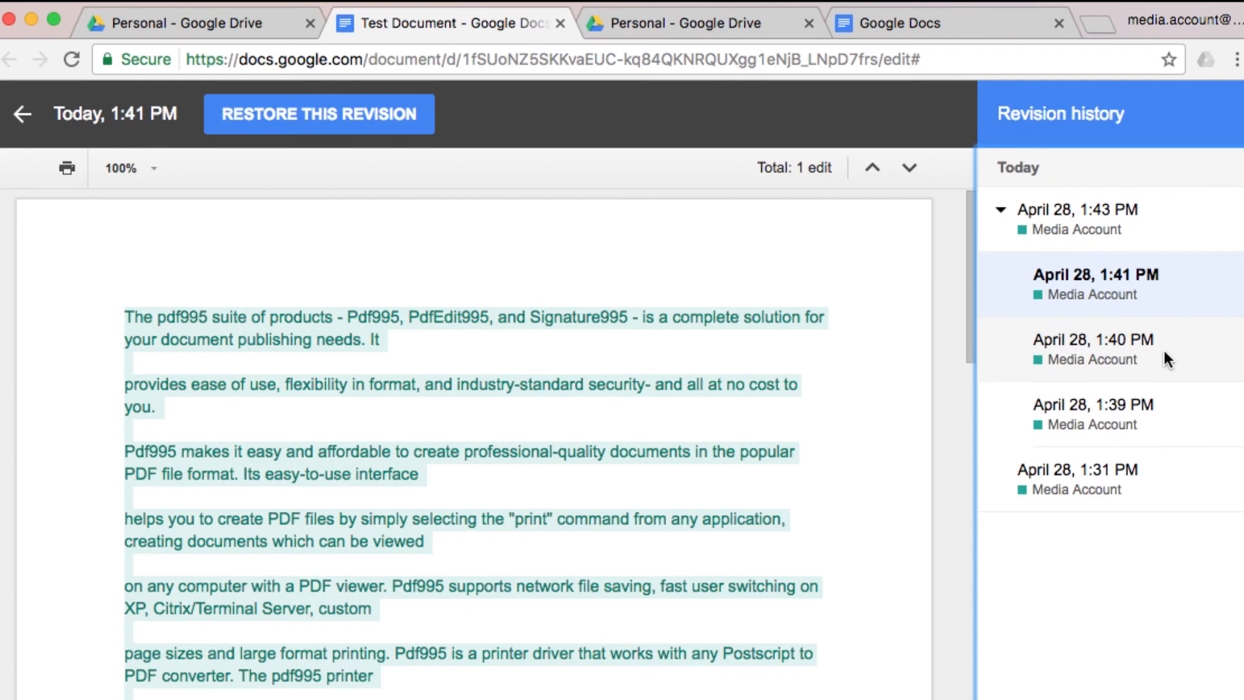
pyautogui.click(1164, 366)
pyautogui.click(1162, 389)
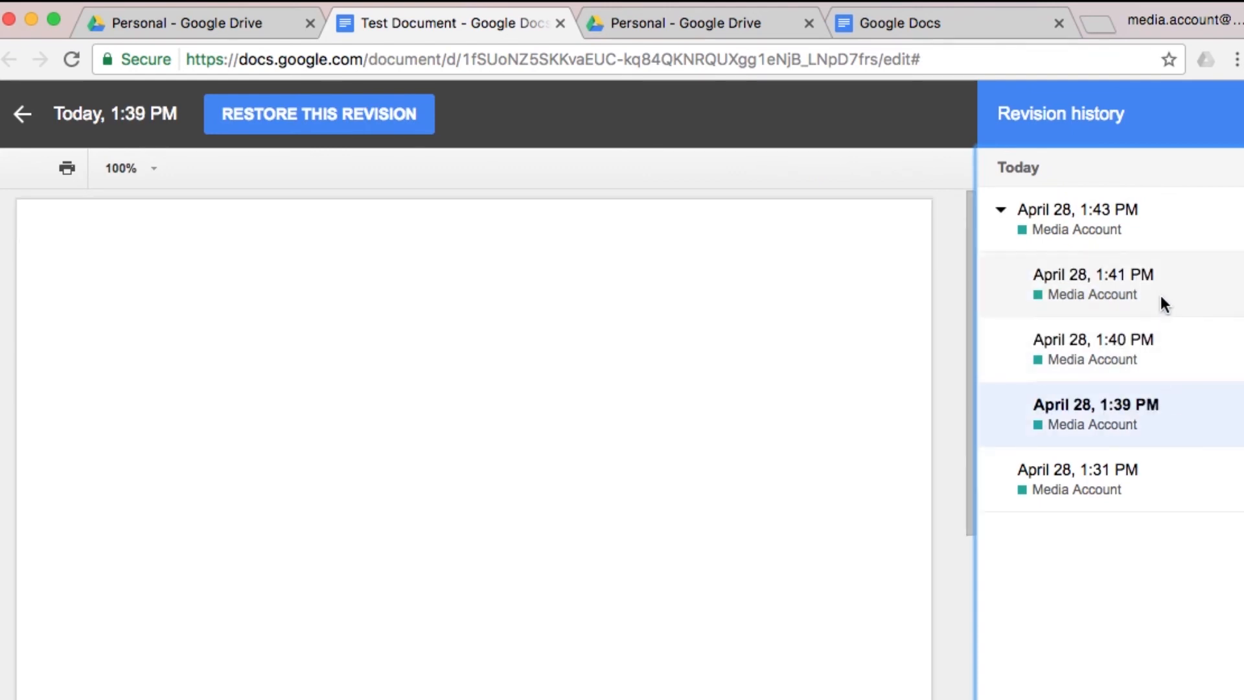
pyautogui.click(1159, 295)
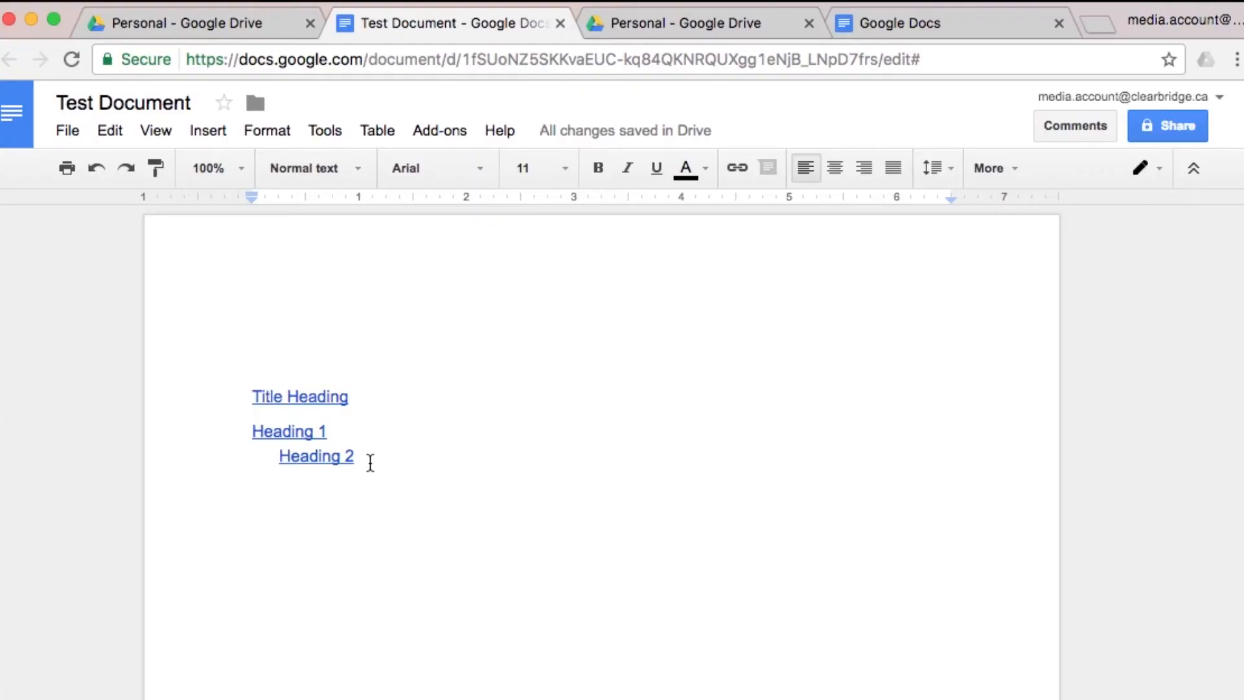
# Add the comment "This is a test" to the "Heading 2" entry in the table of contents and mark it as resolved
pyautogui.moveTo(369, 464); pyautogui.dragTo(266, 452)
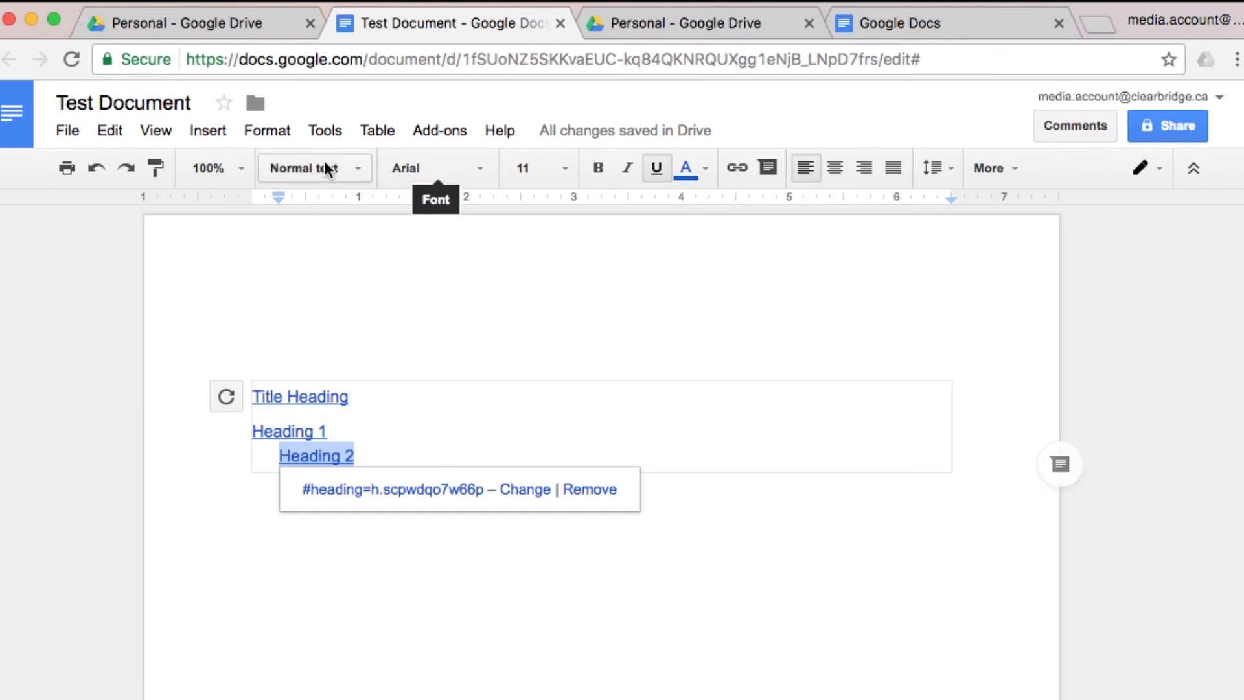
pyautogui.click(208, 131)
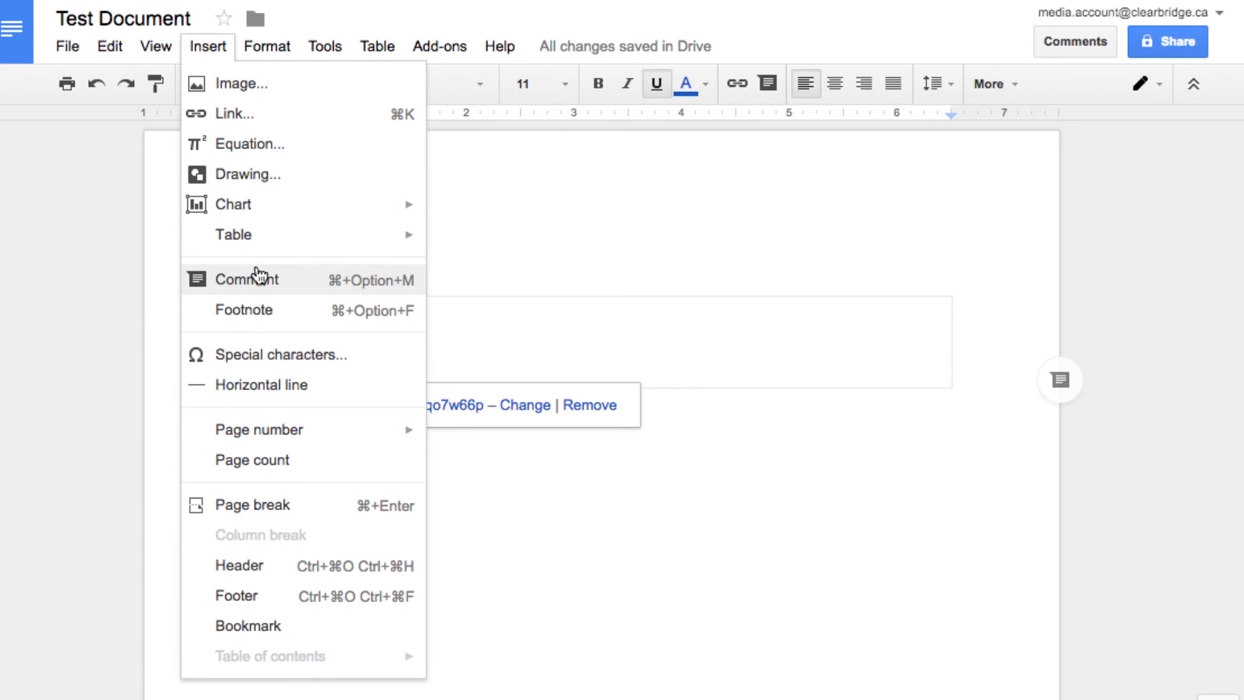
pyautogui.click(257, 277)
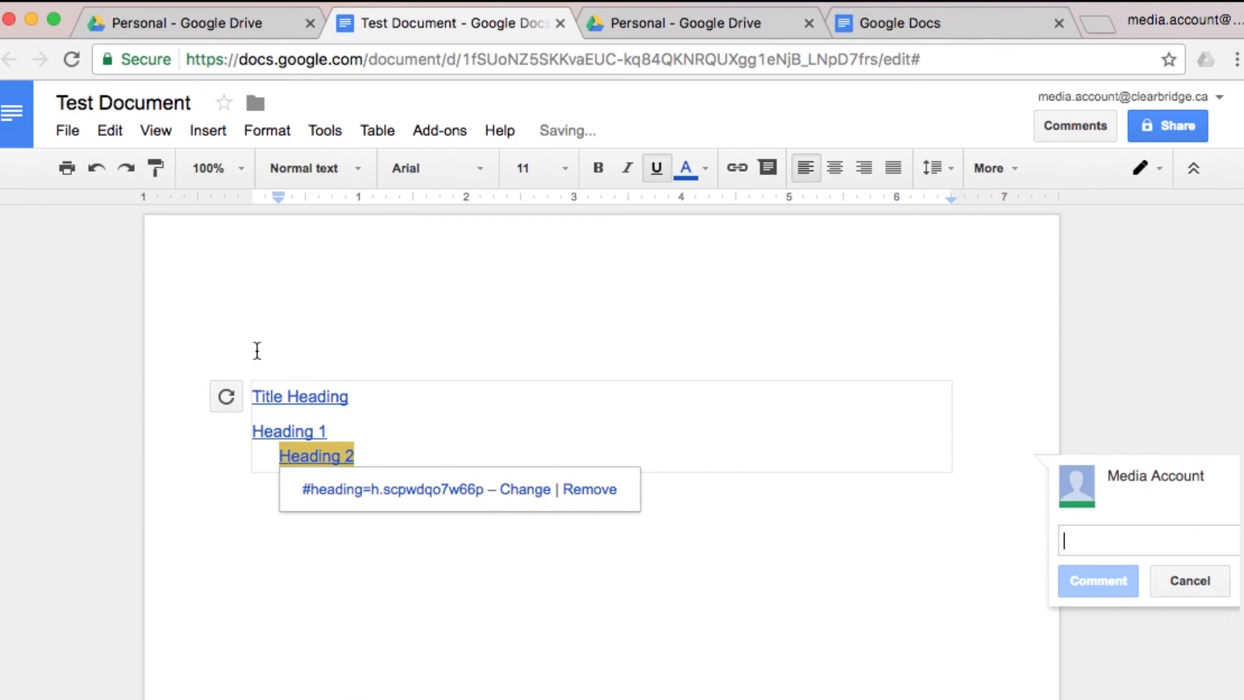
pyautogui.write('This is a test')
pyautogui.press('Return')
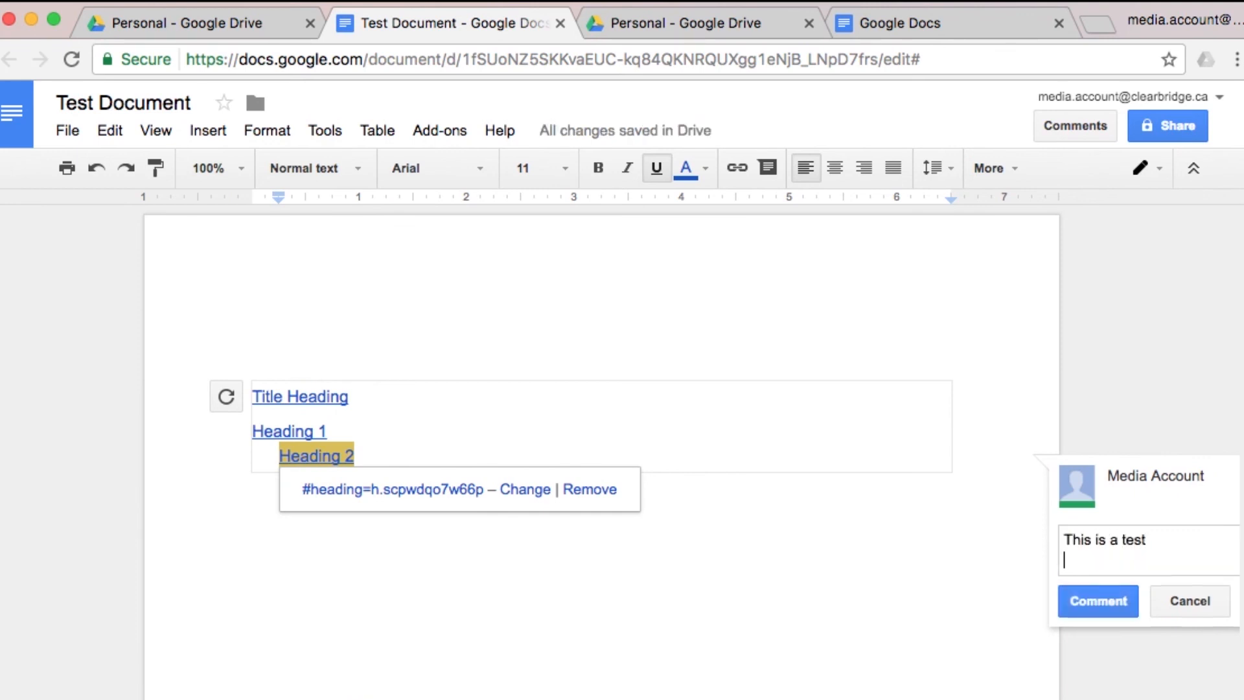
pyautogui.click(1069, 601)
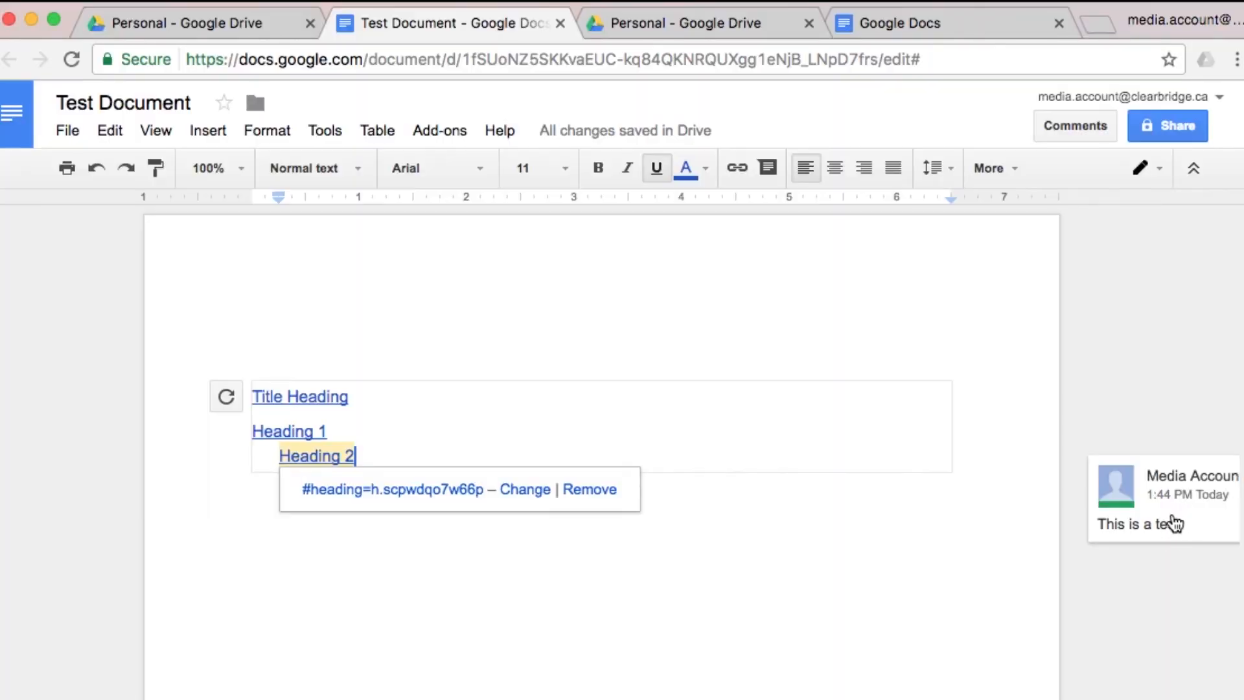
pyautogui.click(1170, 519)
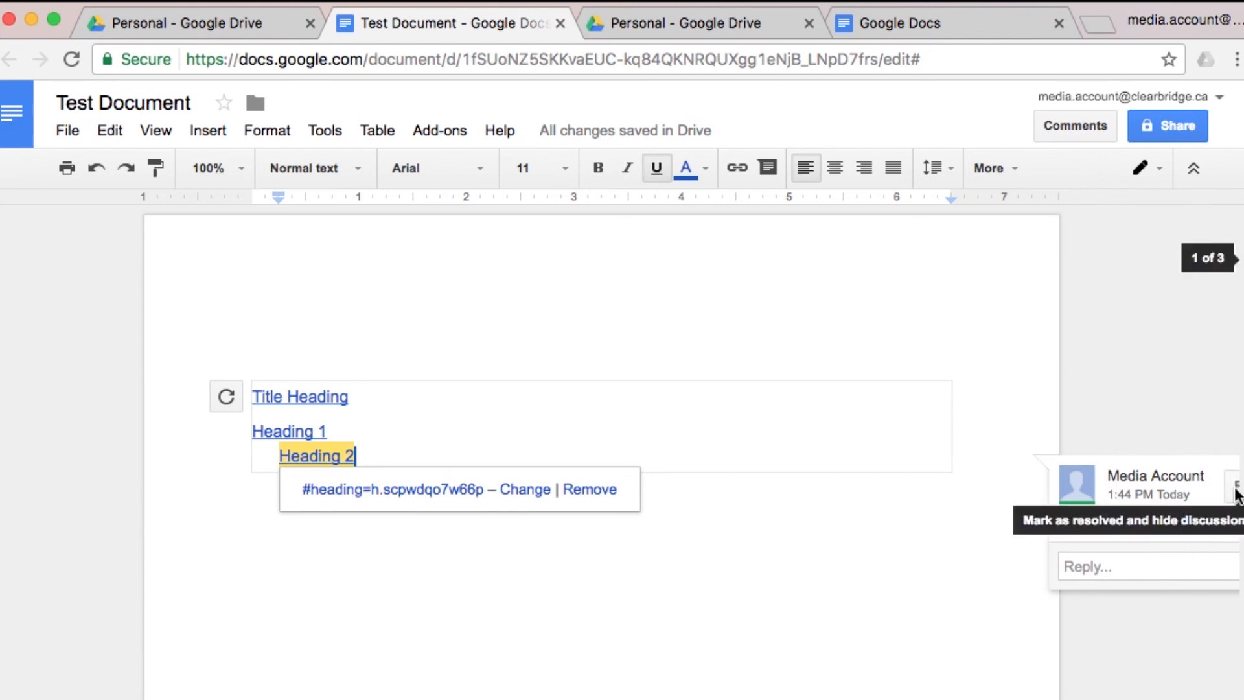
pyautogui.click(1237, 489)
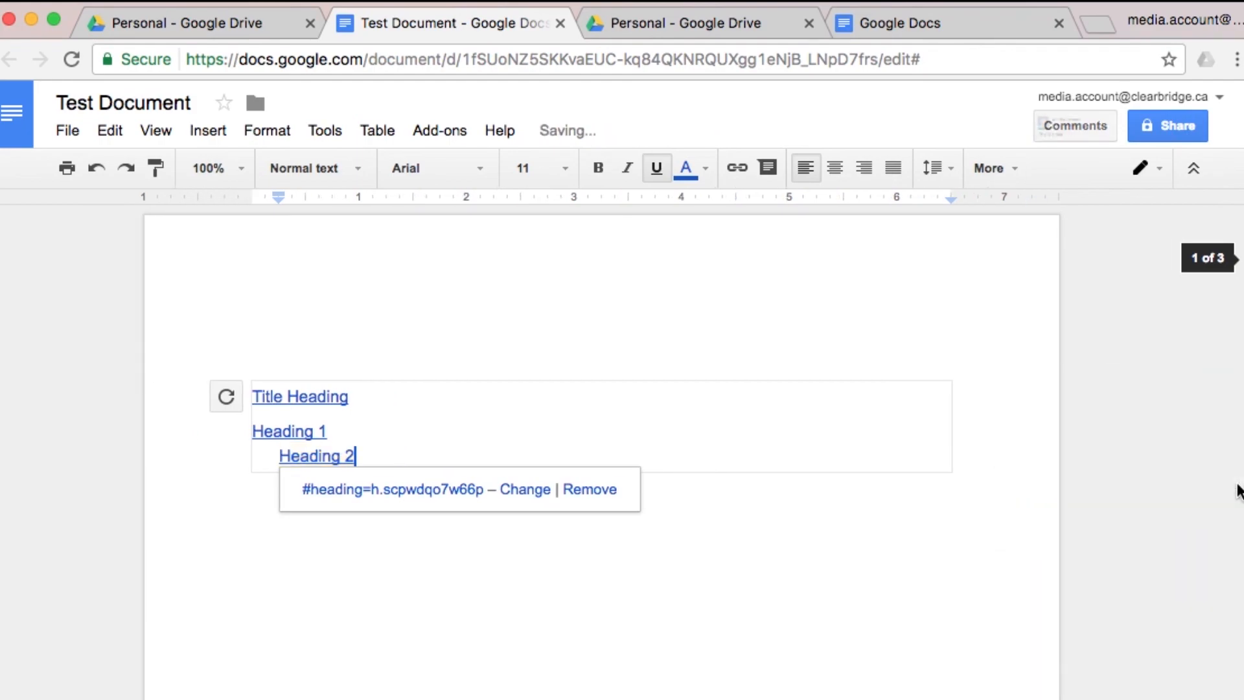